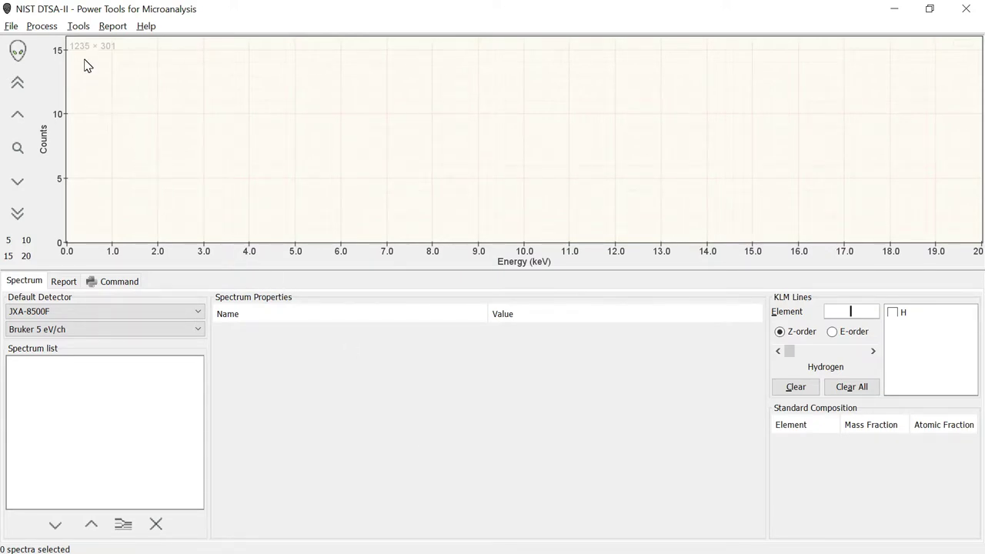
Start the spectrum simulation assistant and continue with the analytical bulk model
{"action": "left_click", "coordinate": [79, 26]}
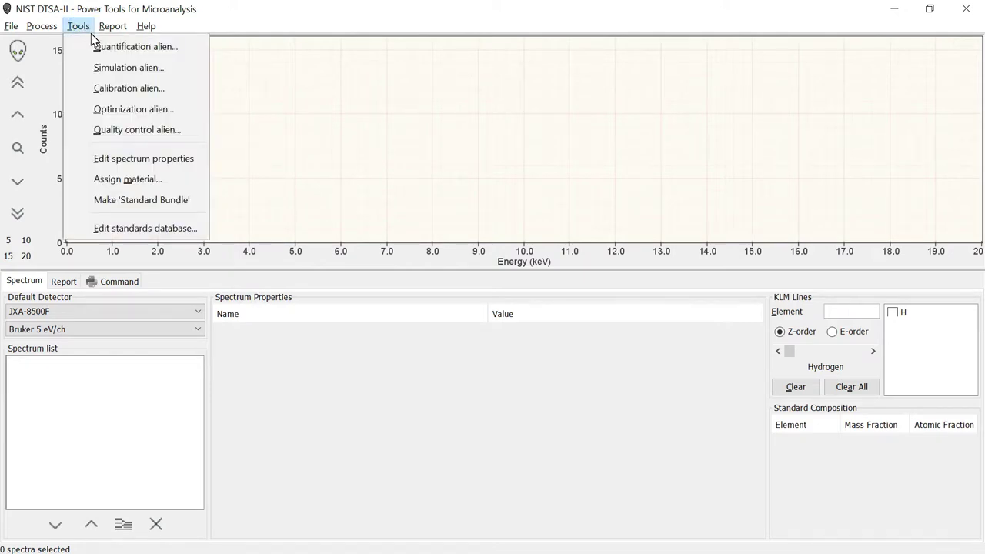
{"action": "left_click", "coordinate": [115, 69]}
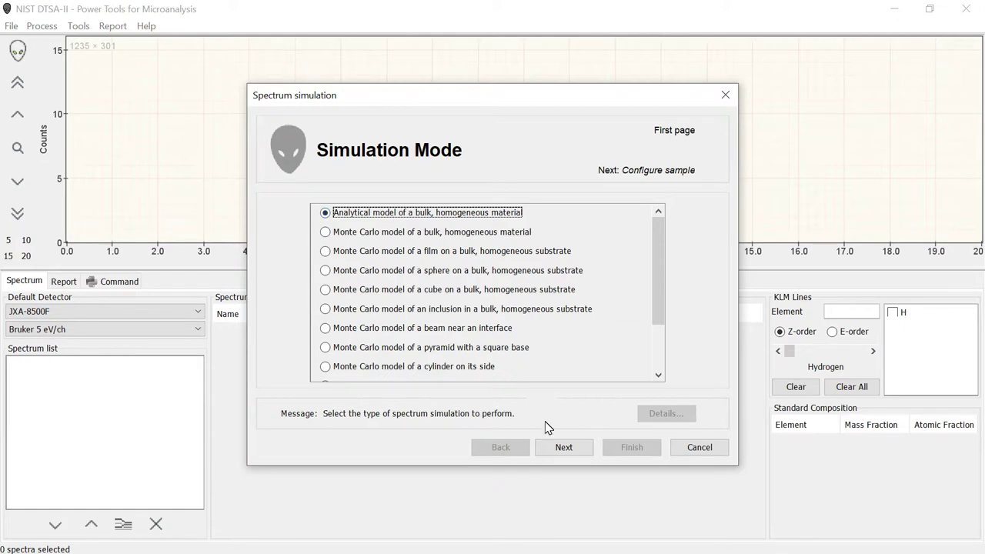
{"action": "left_click", "coordinate": [566, 449]}
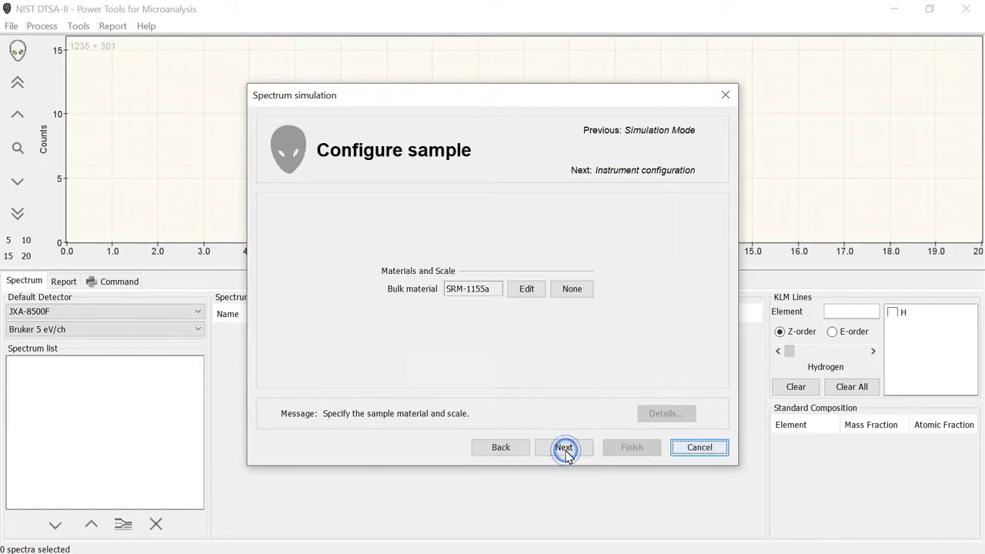
Open SRM-1155a for editing, clear its elements, and enter K309 as the name
{"action": "left_click", "coordinate": [527, 290]}
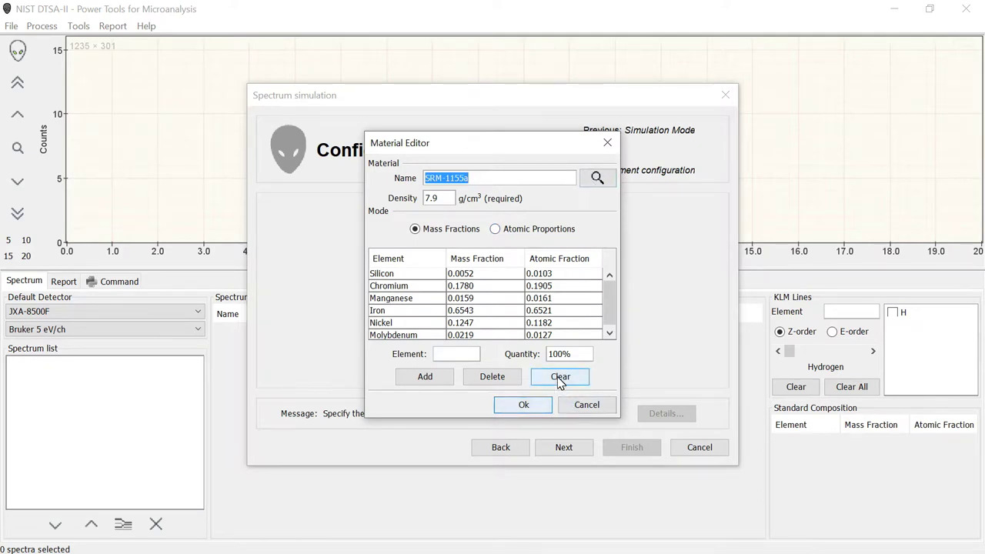
{"action": "left_click", "coordinate": [560, 377]}
{"action": "left_click", "coordinate": [499, 176]}
{"action": "triple_click", "coordinate": [500, 177]}
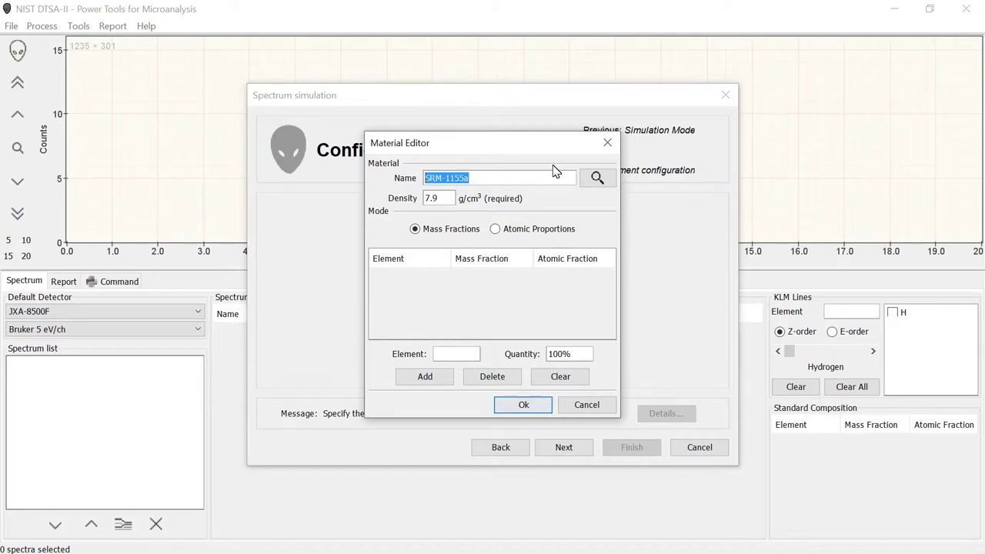
{"action": "type", "text": "K309"}
Look up K309's stored composition (density 4, six elements), then replace the name with SiO2
{"action": "left_click", "coordinate": [598, 177]}
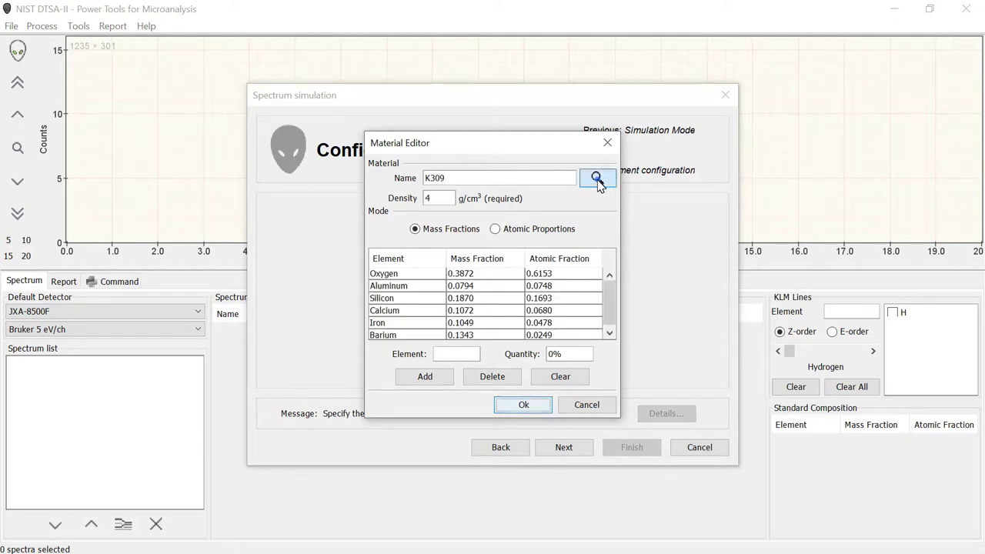
{"action": "double_click", "coordinate": [461, 185]}
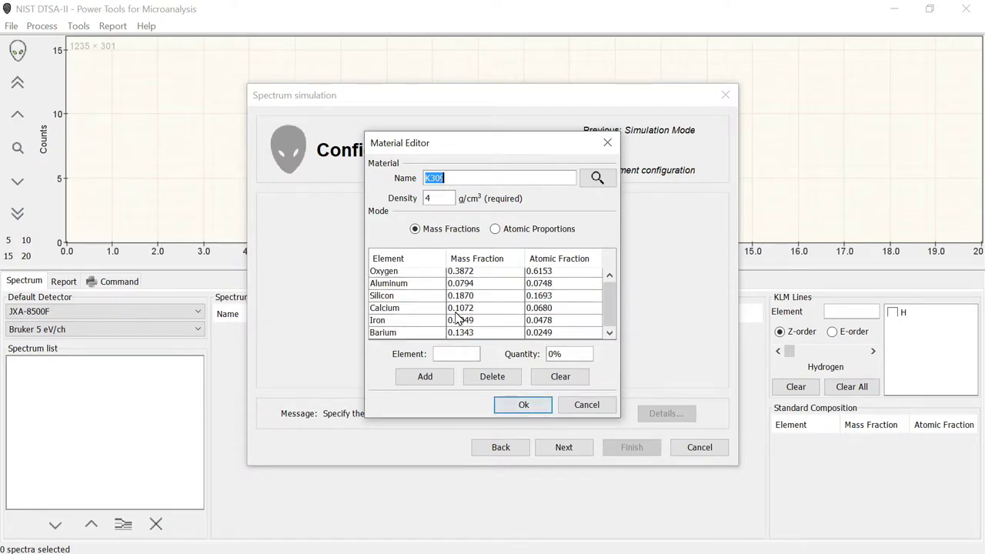
{"action": "scroll", "coordinate": [485, 330], "scroll_direction": "down", "scroll_amount": 1}
{"action": "mouse_move", "coordinate": [438, 205]}
{"action": "type", "text": "SiO2"}
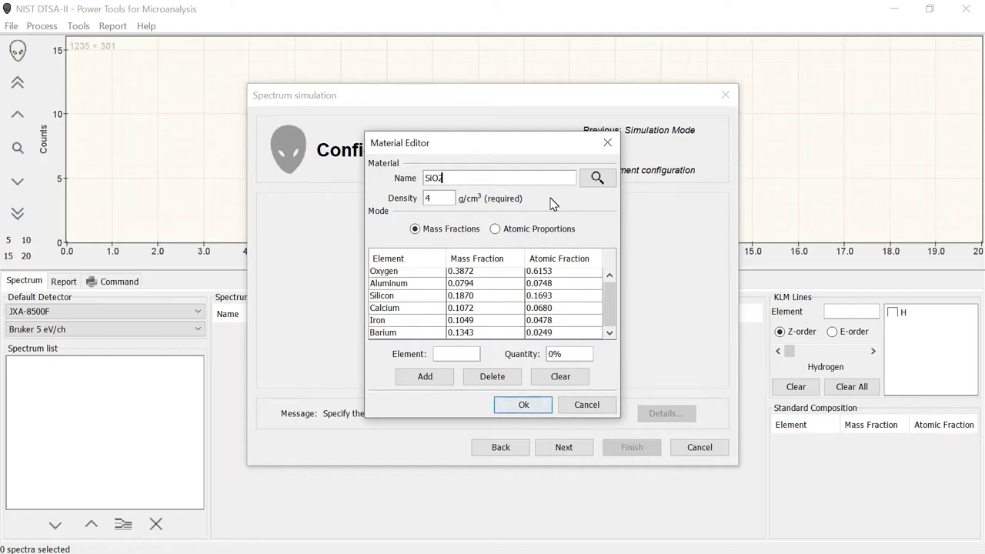
Look up SiO2 to get density 2.65, oxygen 0.5326 and silicon 0.4674
{"action": "left_click", "coordinate": [598, 180]}
{"action": "left_click", "coordinate": [598, 179]}
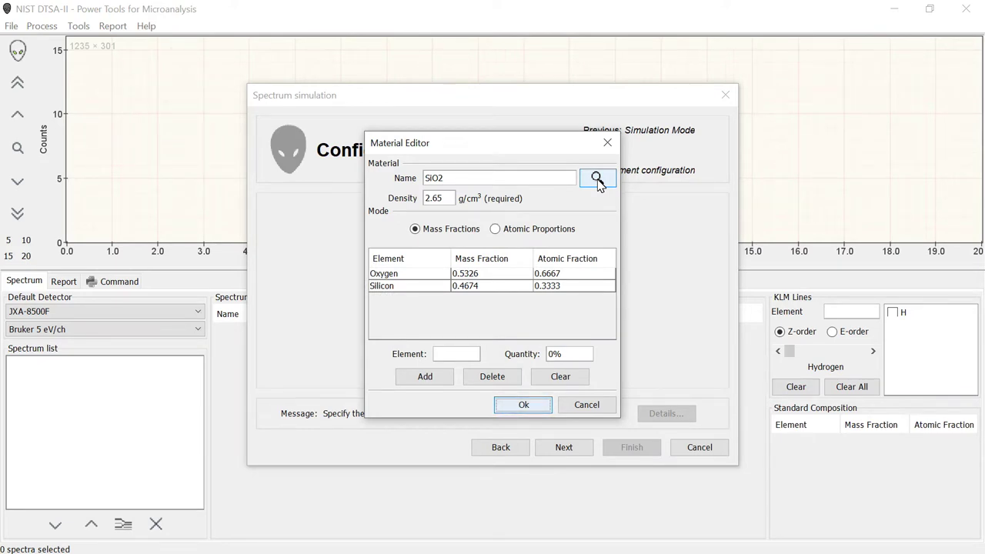
{"action": "double_click", "coordinate": [462, 179]}
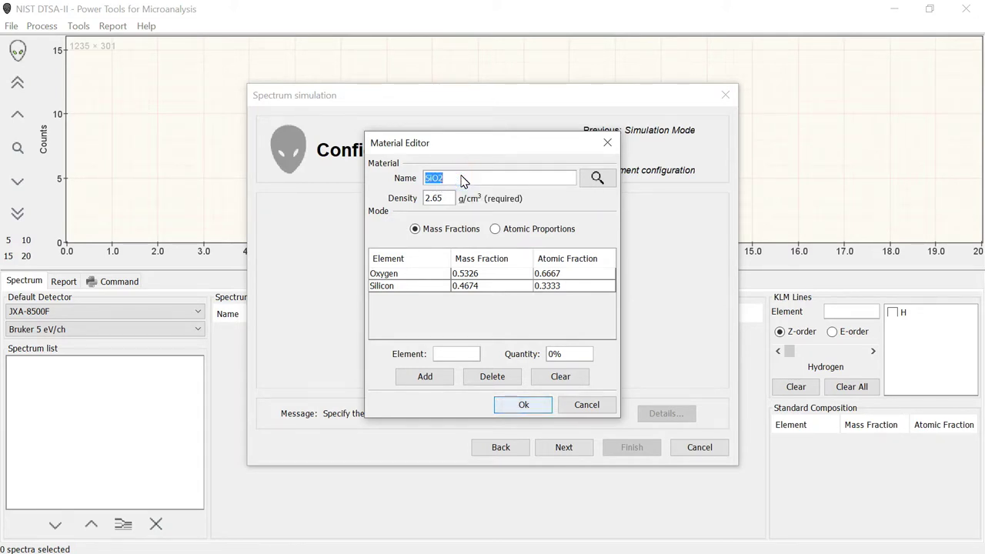
Enter SIO2 in capitals and look it up, giving oxygen, sulfur and iodine fractions
{"action": "type", "text": "SIO22"}
{"action": "key", "text": "BackSpace"}
{"action": "left_click", "coordinate": [589, 187]}
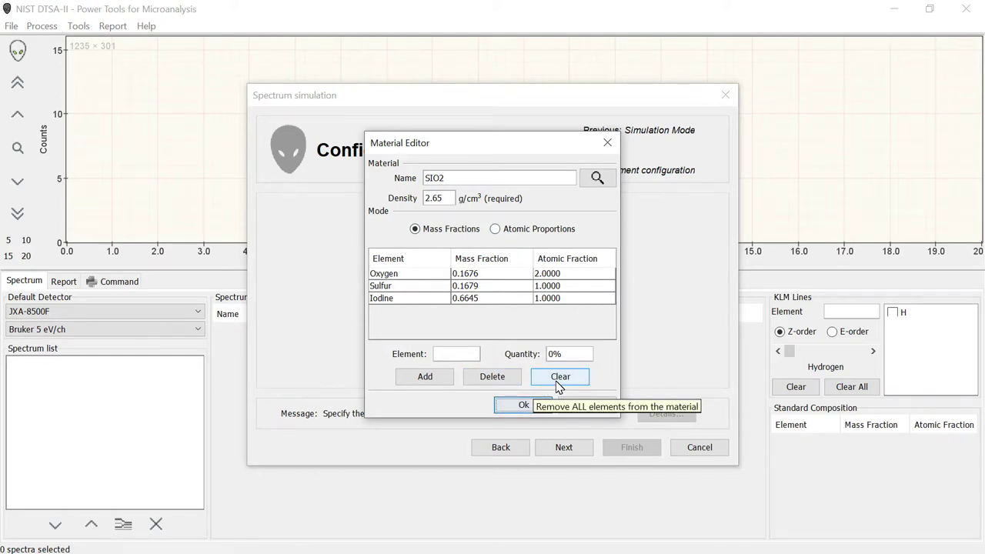
{"action": "double_click", "coordinate": [459, 183]}
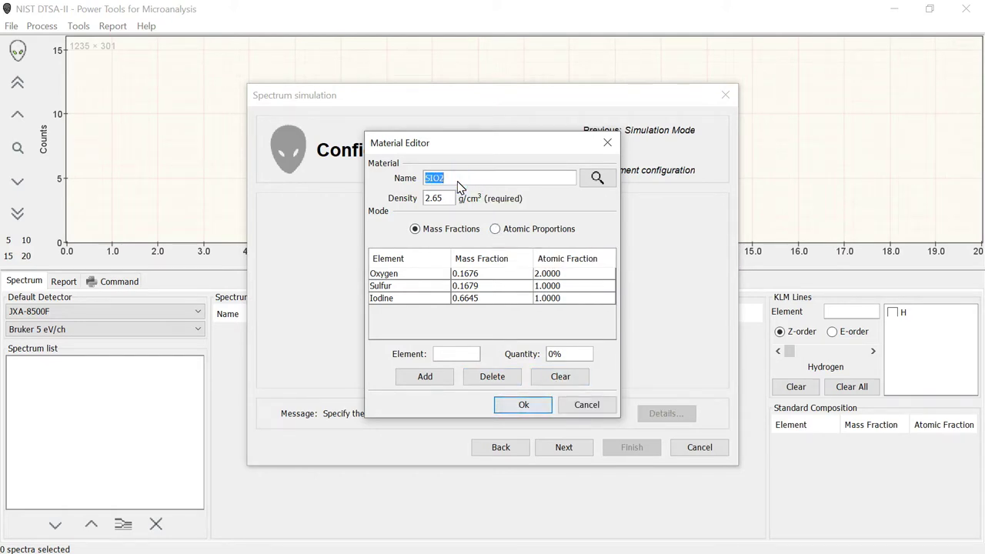
Re-enter SiO2 with correct case and look it up, restoring oxygen 0.5326 and silicon 0.4674
{"action": "key", "text": "BackSpace"}
{"action": "type", "text": "S"}
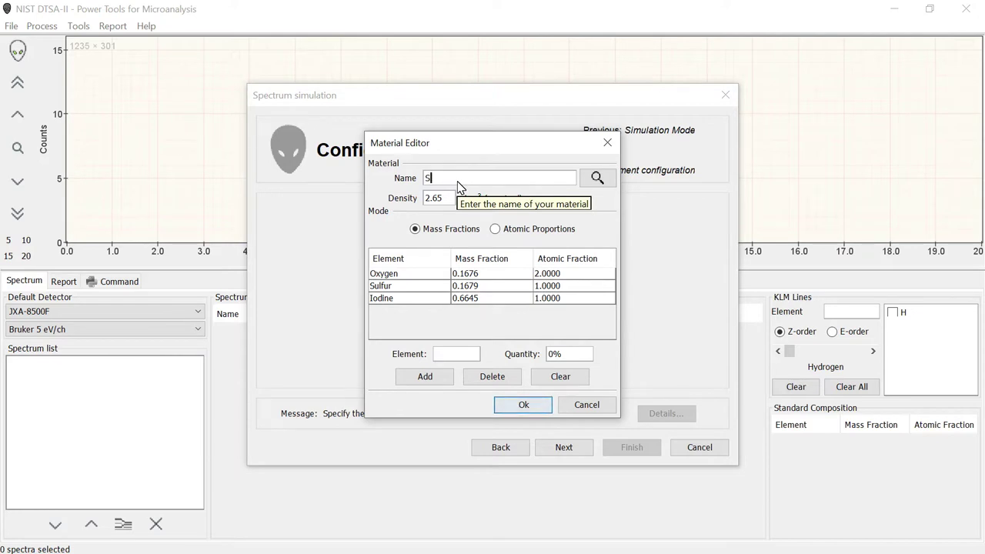
{"action": "type", "text": "iC"}
{"action": "type", "text": "2"}
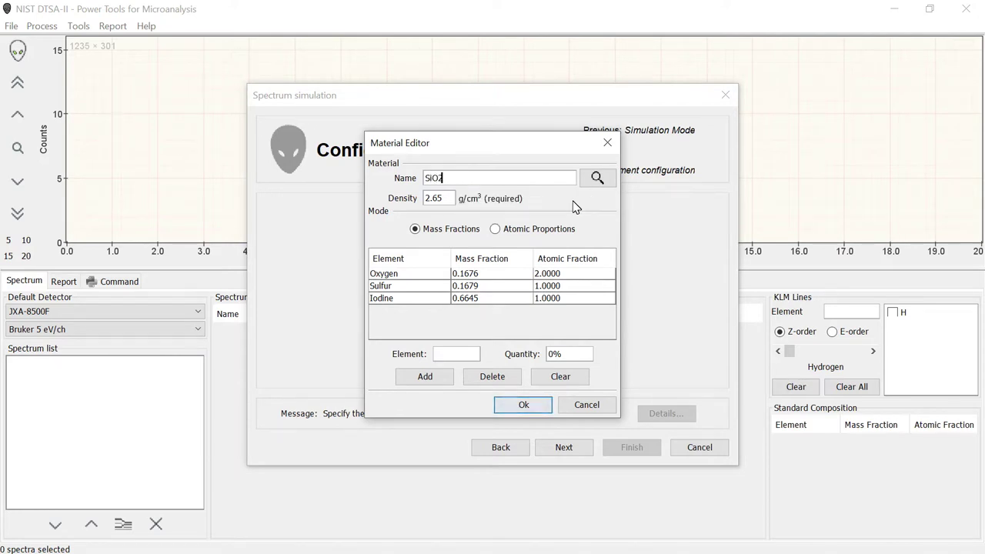
{"action": "left_click", "coordinate": [598, 178]}
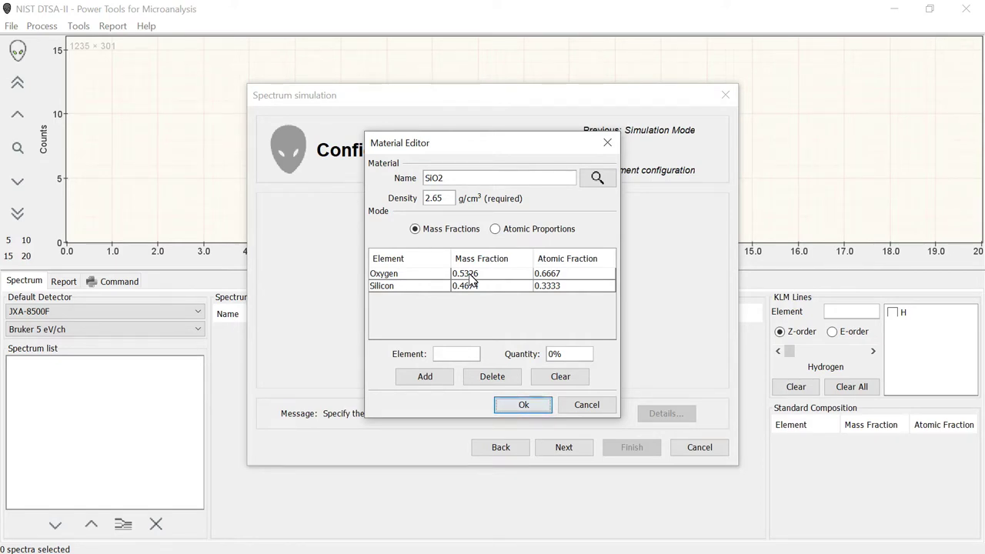
{"action": "double_click", "coordinate": [451, 181]}
Look up Ca5(PO4)3F for its O, F, P, Ca fractions, then enter 0.3*SiO2+0.5*Al2O3+0.2*FeO
{"action": "type", "text": "CaS"}
{"action": "type", "text": "O"}
{"action": "type", "text": "P"}
{"action": "type", "text": "O4)"}
{"action": "type", "text": "3"}
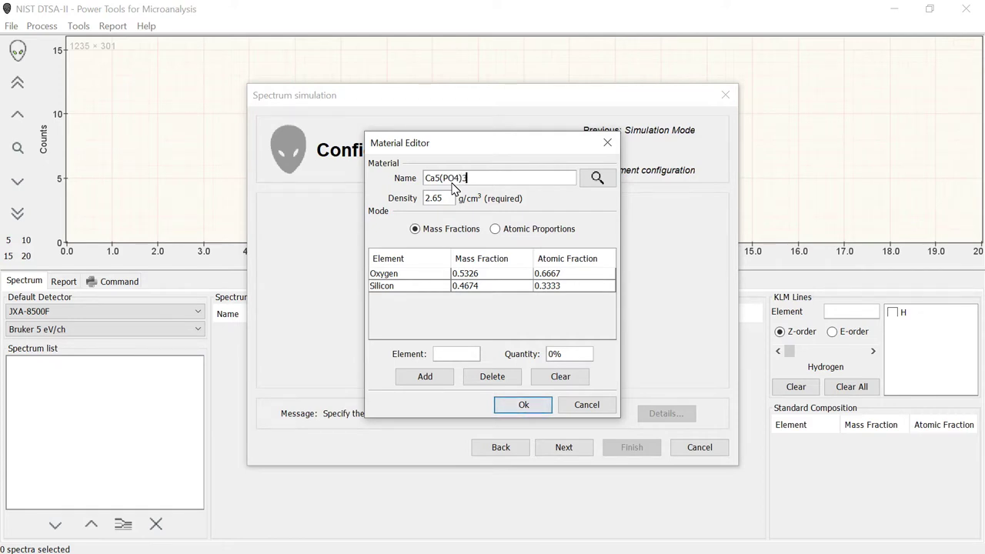
{"action": "type", "text": "F"}
{"action": "left_click", "coordinate": [599, 186]}
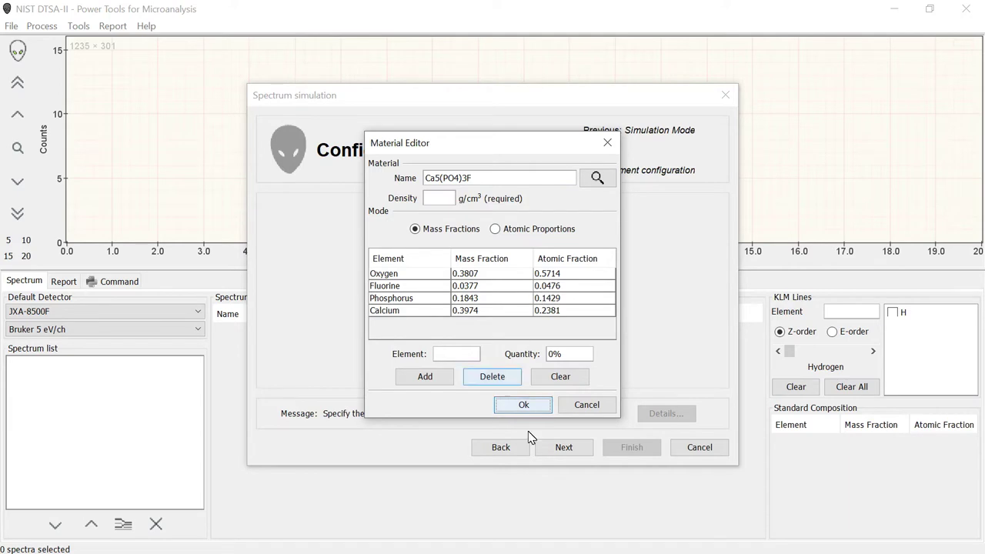
{"action": "double_click", "coordinate": [499, 177]}
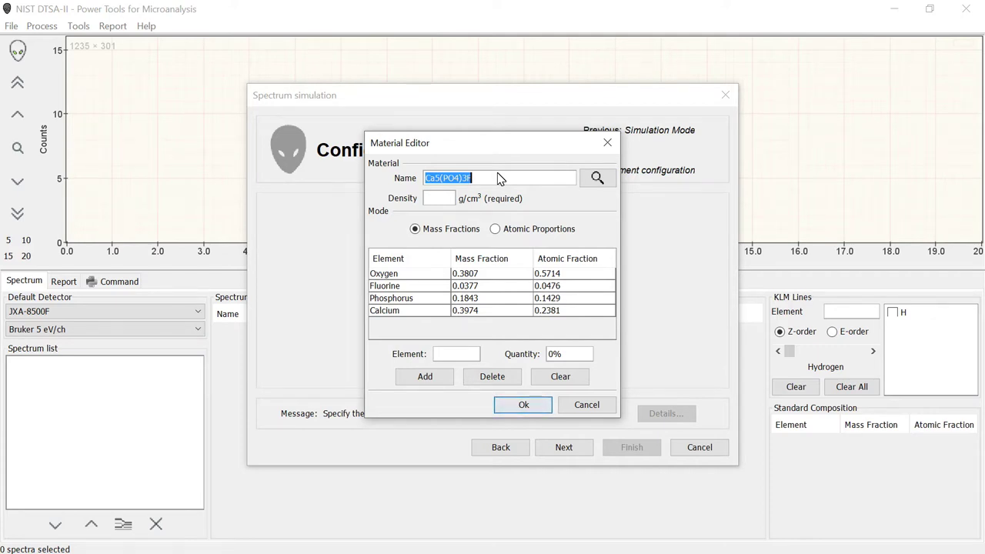
{"action": "type", "text": "0.3"}
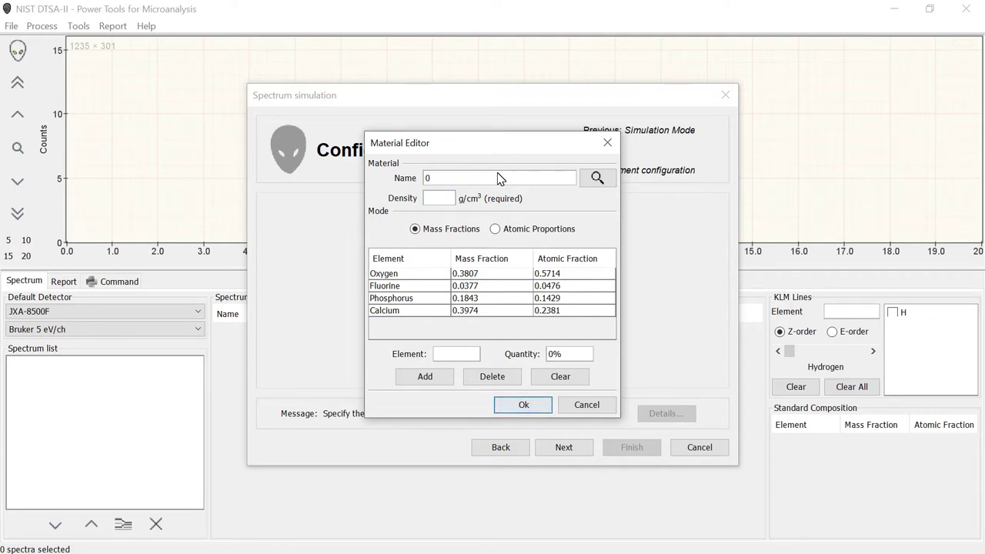
{"action": "type", "text": "*SiO2+0.5*Al2O3+0.2*FeO"}
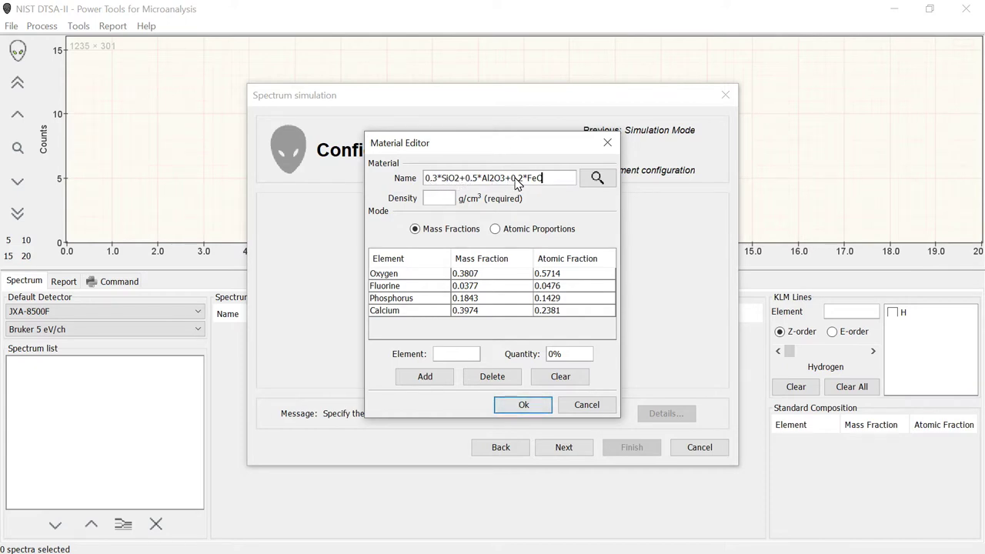
Compute the oxide mixture, then parse 0.5*Al+0.5*Cl into aluminum 0.5 and chlorine 0.5
{"action": "left_click", "coordinate": [596, 179]}
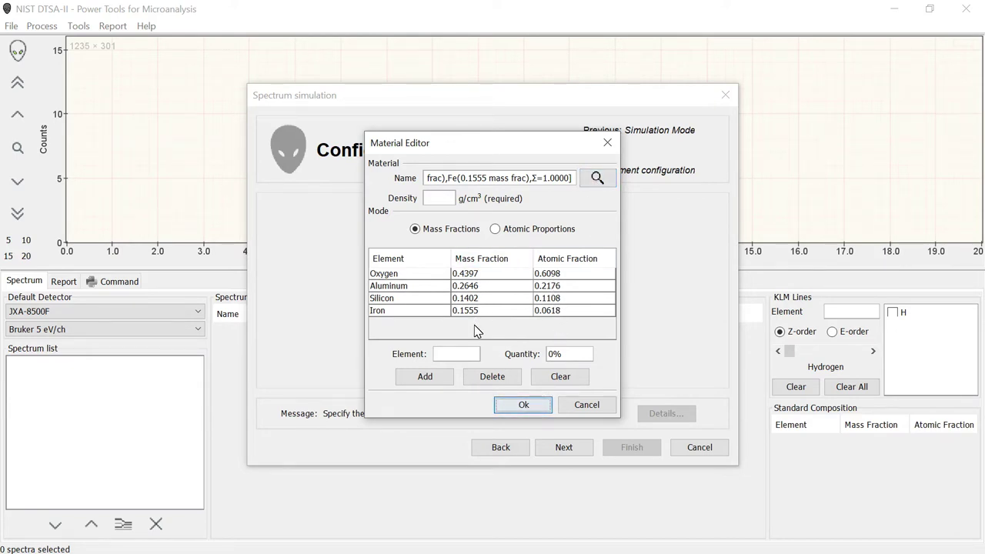
{"action": "triple_click", "coordinate": [559, 182]}
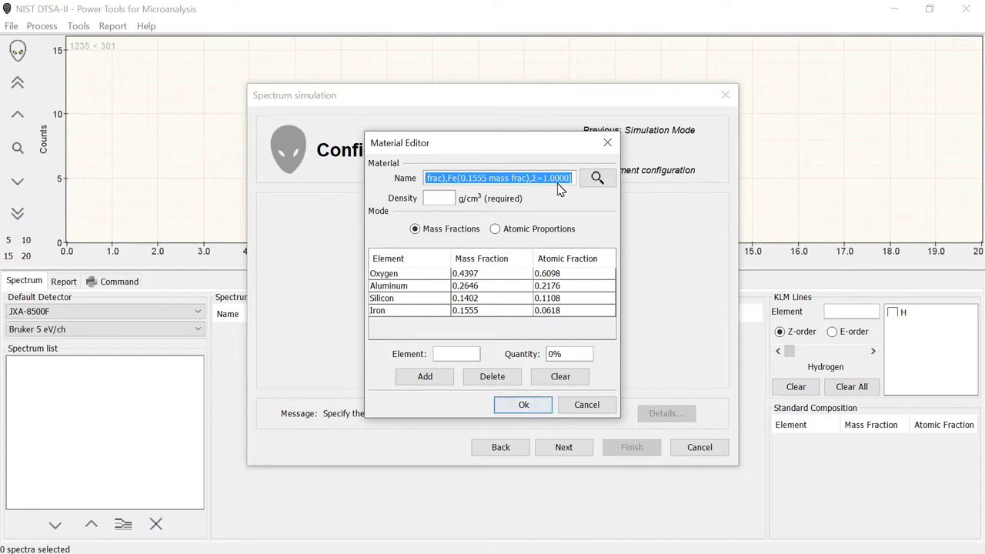
{"action": "type", "text": "0"}
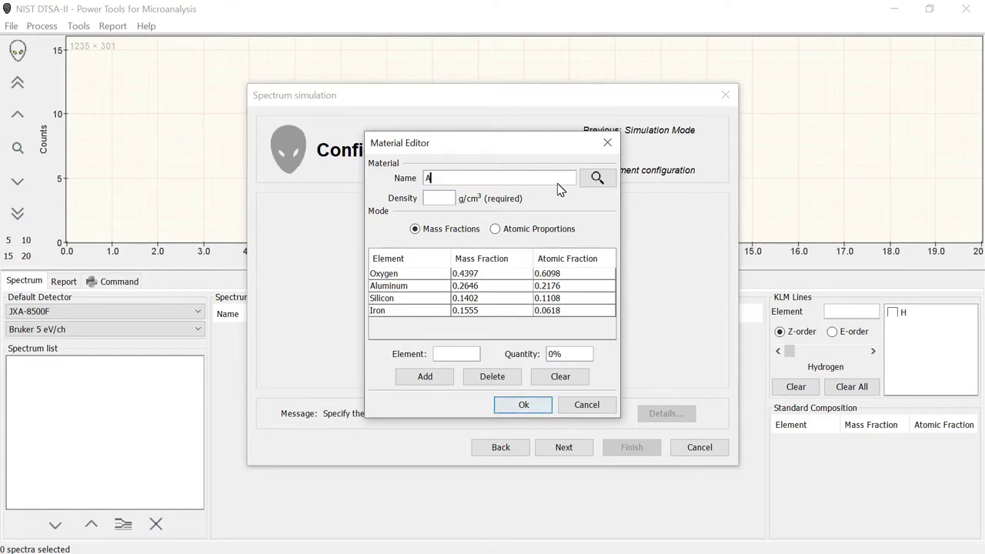
{"action": "type", "text": ".5*Al+0.5*Cl"}
{"action": "left_click", "coordinate": [597, 179]}
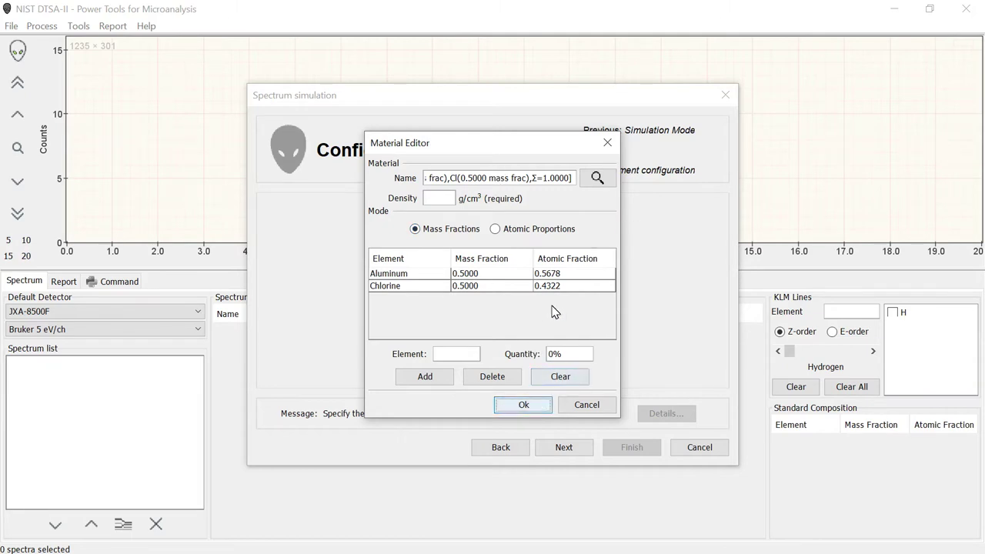
Clear the composition, rename the material Unknown, and add aluminum at 40%
{"action": "left_click", "coordinate": [530, 178]}
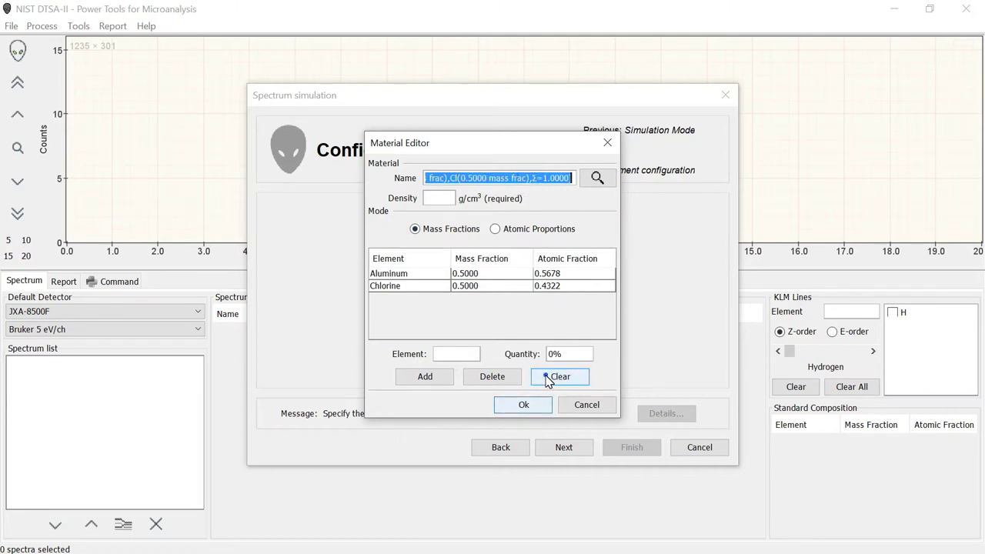
{"action": "left_click", "coordinate": [548, 380]}
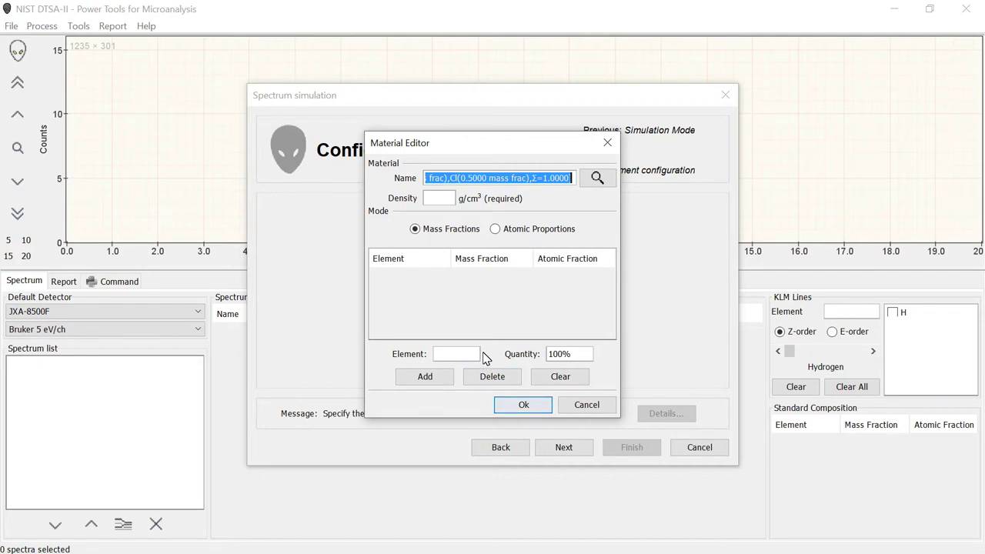
{"action": "type", "text": "Unk"}
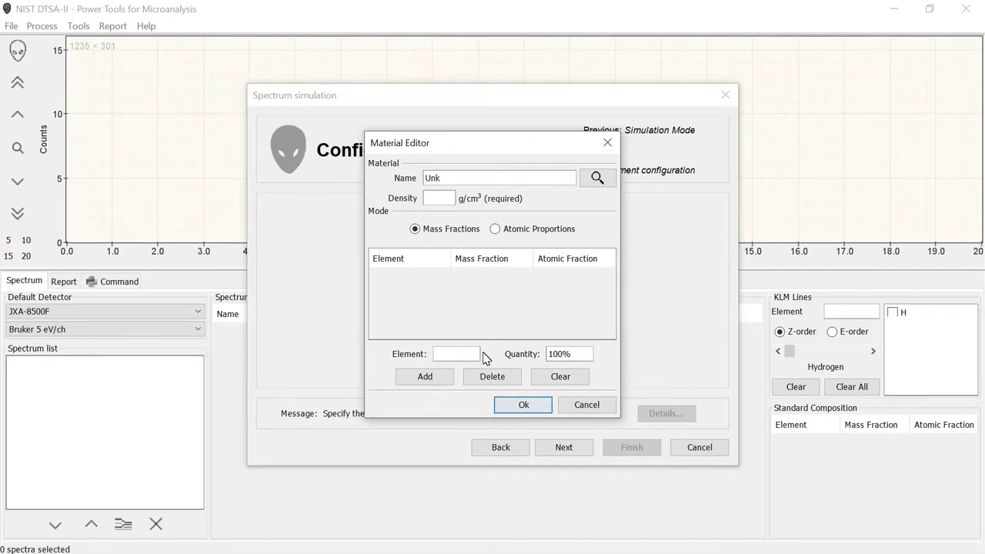
{"action": "type", "text": "nown"}
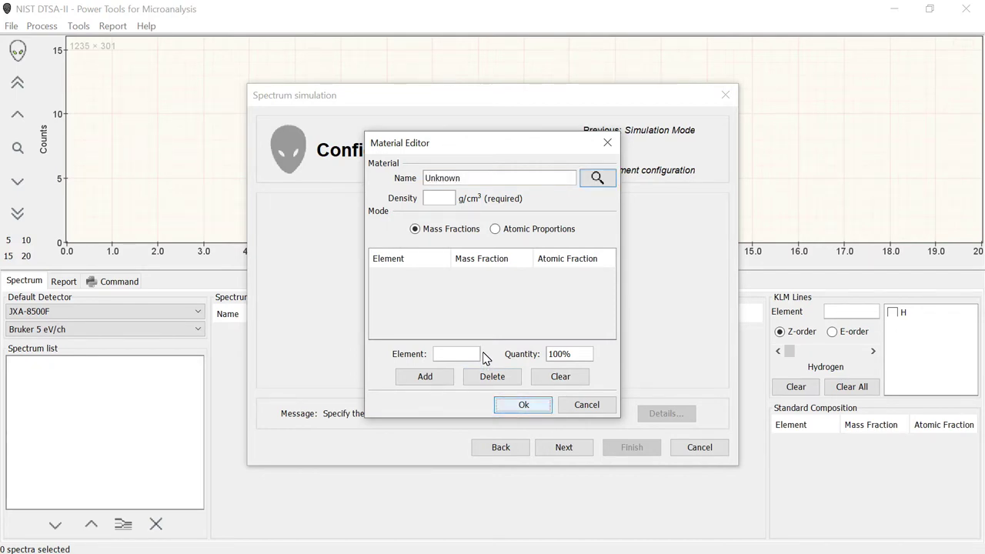
{"action": "left_click", "coordinate": [459, 358]}
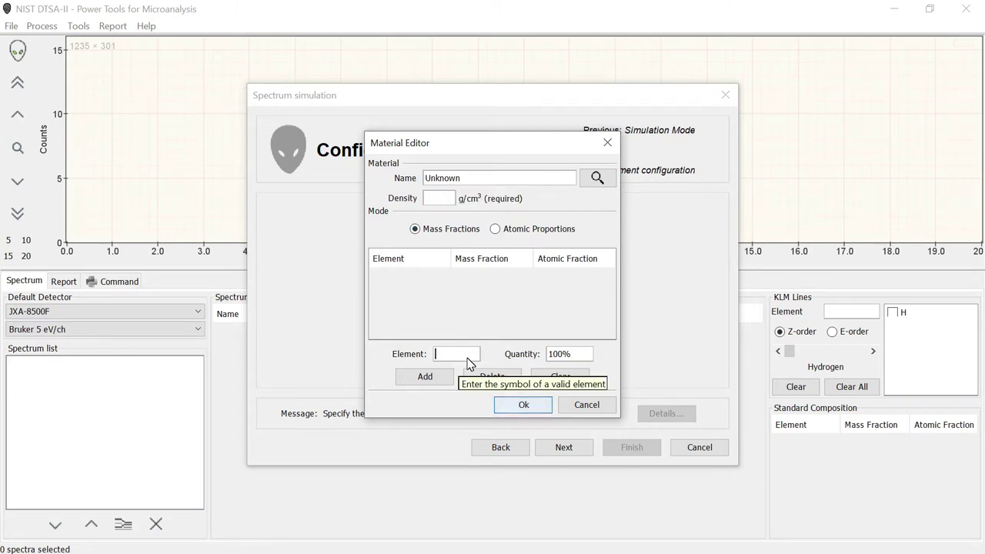
{"action": "type", "text": "Al"}
{"action": "key", "text": "Tab"}
{"action": "type", "text": "40"}
{"action": "left_click", "coordinate": [431, 377]}
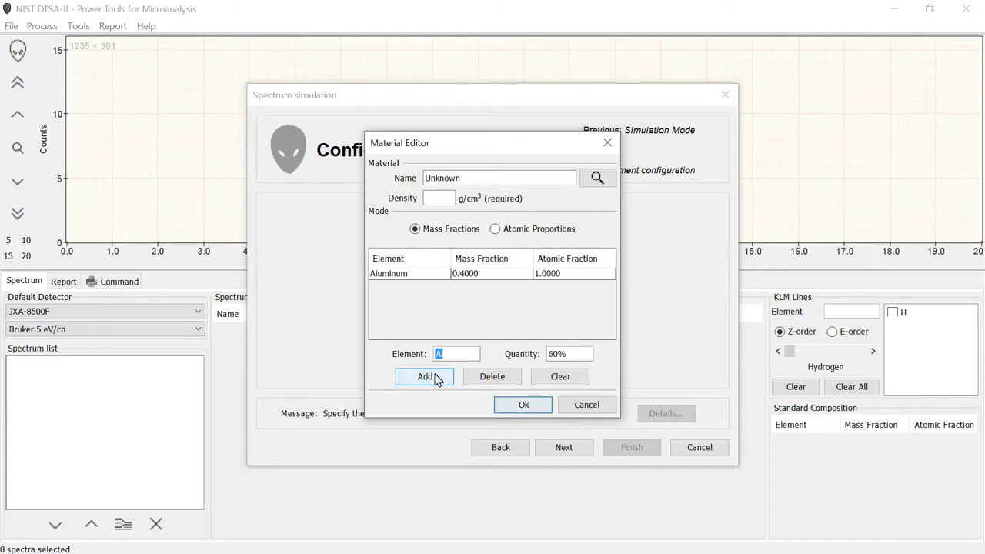
Add oxygen at 60%, then delete aluminum and add it back at 40%
{"action": "type", "text": "O"}
{"action": "key", "text": "Tab"}
{"action": "left_click", "coordinate": [426, 377]}
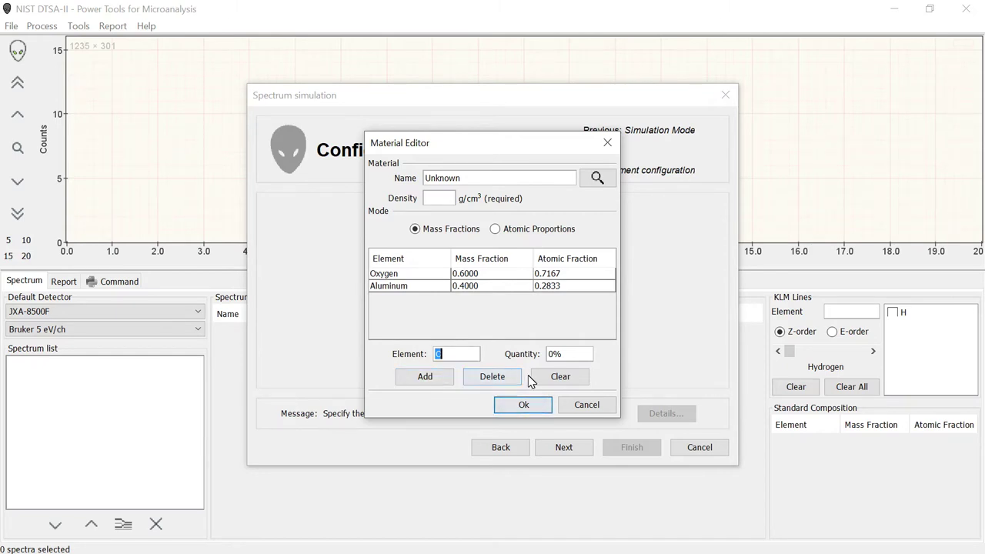
{"action": "left_click", "coordinate": [465, 289]}
{"action": "left_click", "coordinate": [497, 375]}
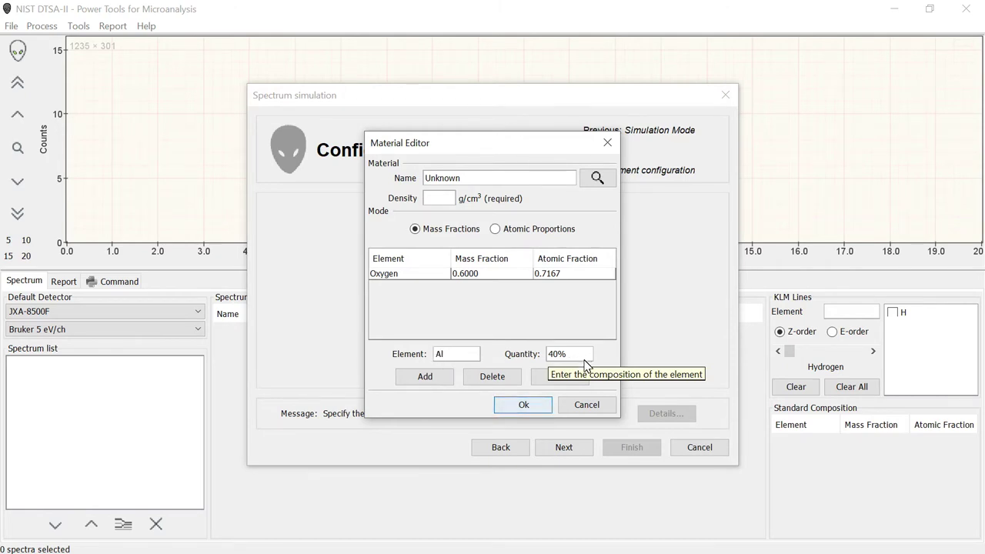
{"action": "left_click", "coordinate": [426, 377]}
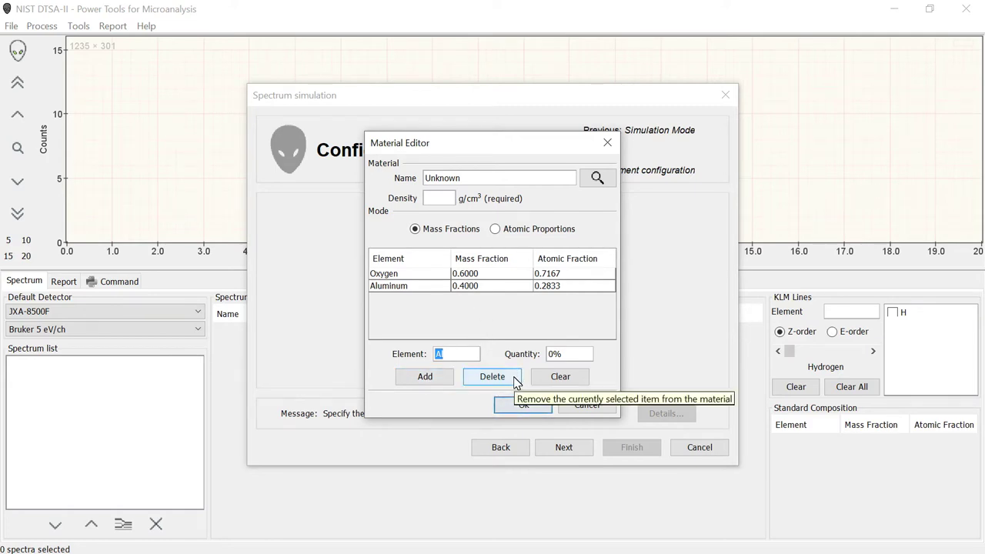
Clear the composition and add chromium 17.8%, manganese 1.59% and molybdenum 2.1%
{"action": "left_click", "coordinate": [561, 383]}
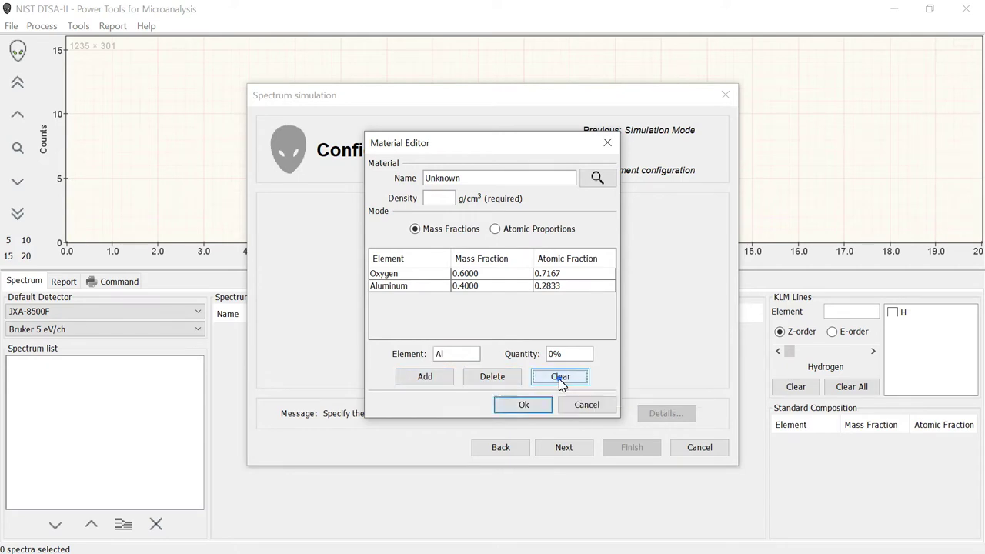
{"action": "left_click", "coordinate": [445, 354]}
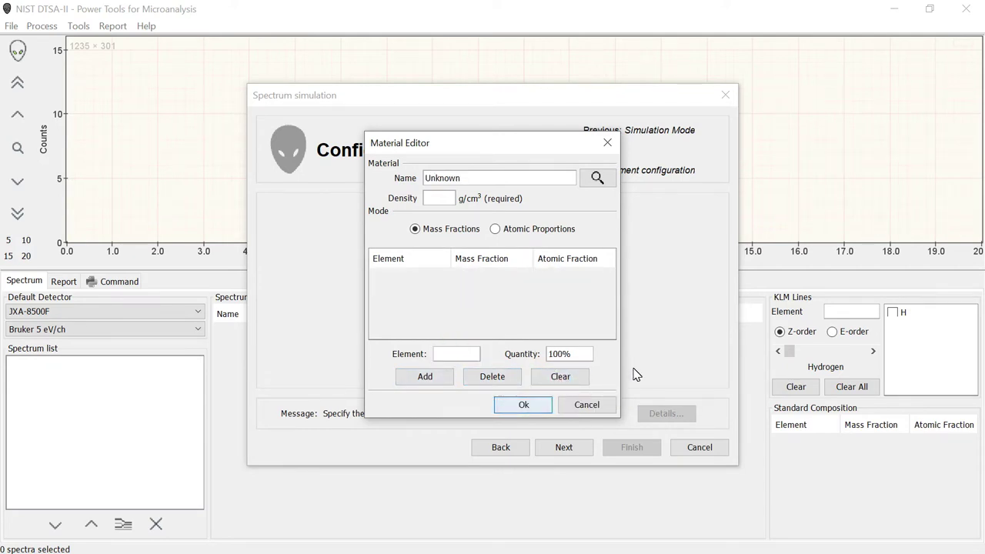
{"action": "type", "text": "Cr"}
{"action": "key", "text": "Tab"}
{"action": "type", "text": "17.8"}
{"action": "left_click", "coordinate": [413, 378]}
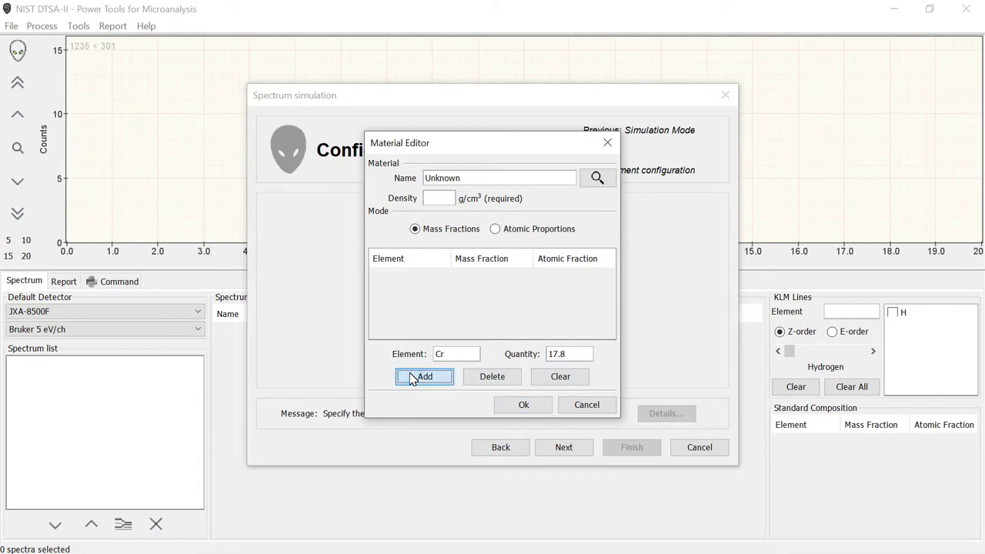
{"action": "type", "text": "Mn"}
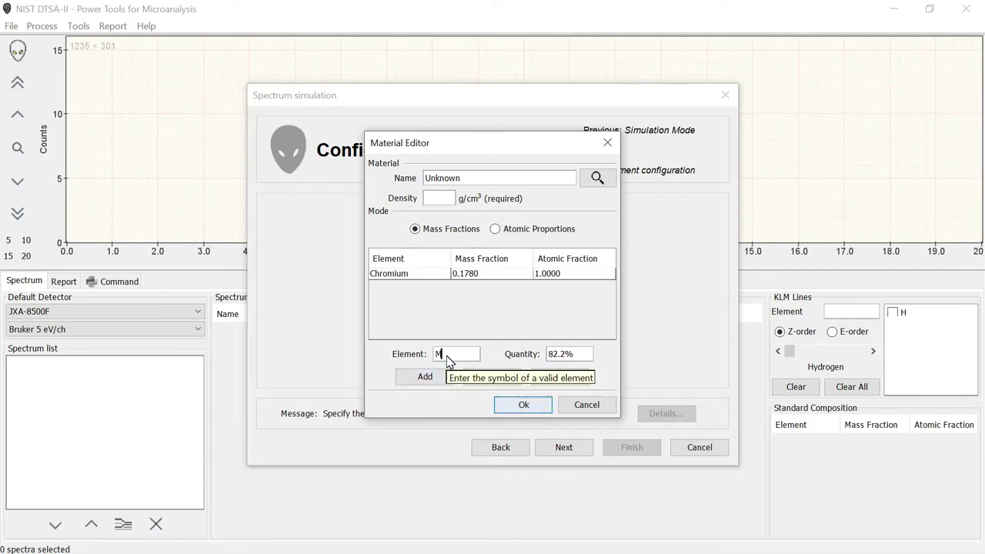
{"action": "key", "text": "Tab"}
{"action": "key", "text": "BackSpace"}
{"action": "type", "text": "1.59"}
{"action": "left_click", "coordinate": [424, 377]}
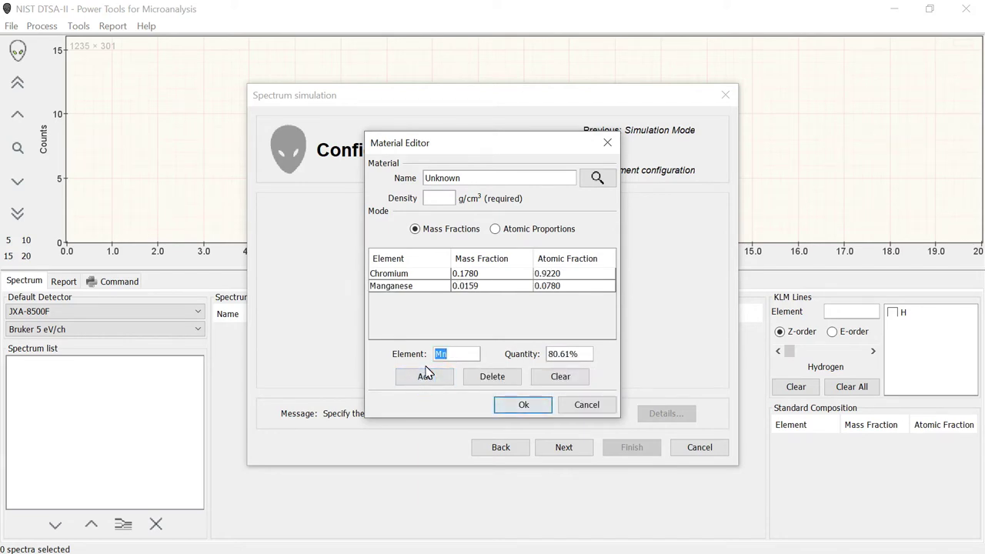
{"action": "type", "text": "Mo"}
{"action": "key", "text": "Tab"}
{"action": "type", "text": "2.1"}
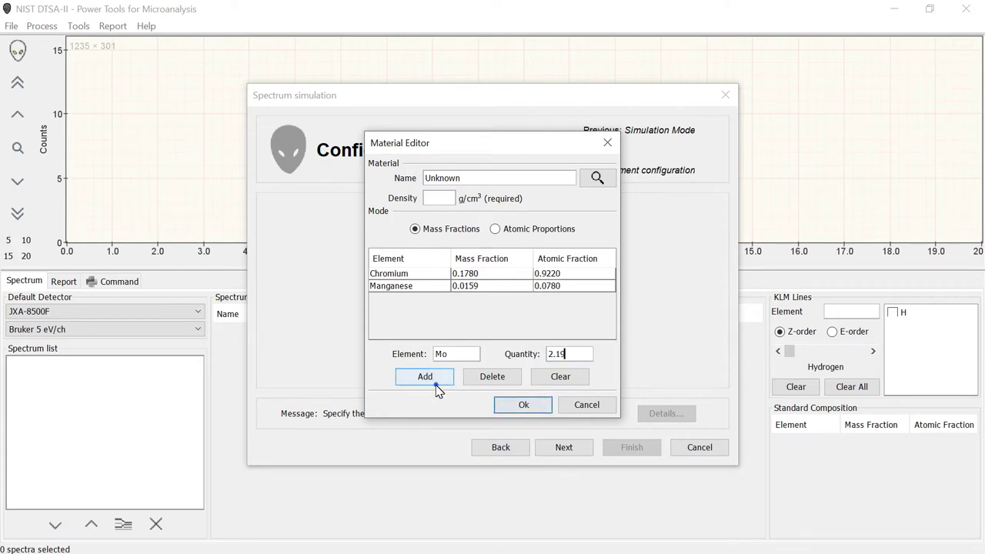
{"action": "left_click", "coordinate": [428, 378]}
Add nickel 12.47% and silicon 0.52%, then iron as the remaining 65.43%
{"action": "type", "text": "M"}
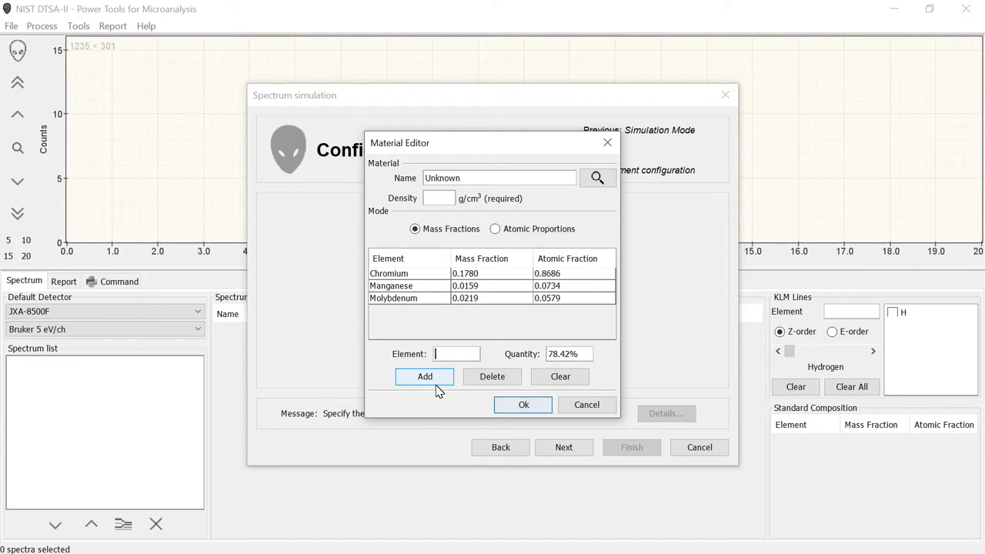
{"action": "type", "text": "i"}
{"action": "key", "text": "Tab"}
{"action": "type", "text": "12.47"}
{"action": "left_click", "coordinate": [431, 377]}
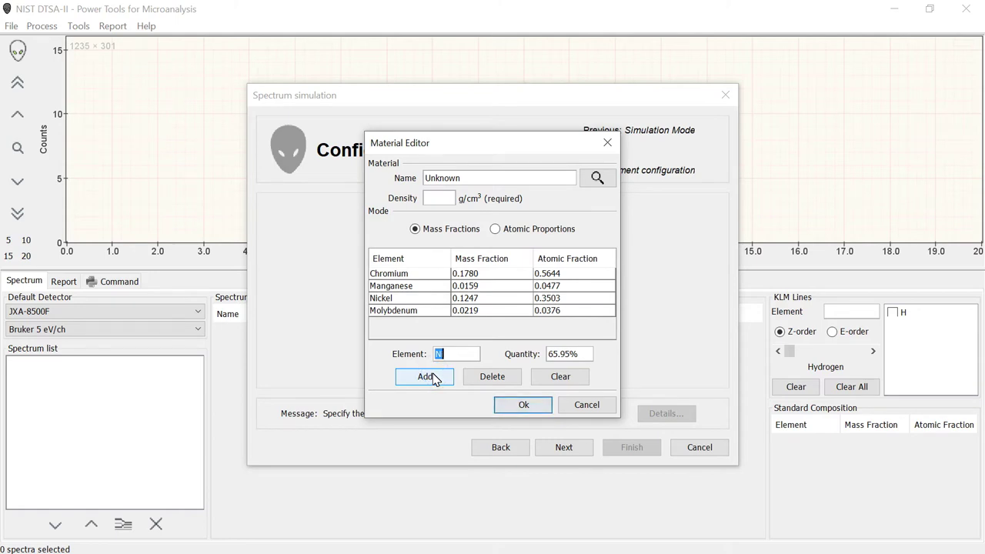
{"action": "type", "text": "Si"}
{"action": "key", "text": "Tab"}
{"action": "type", "text": "0.52"}
{"action": "left_click", "coordinate": [431, 376]}
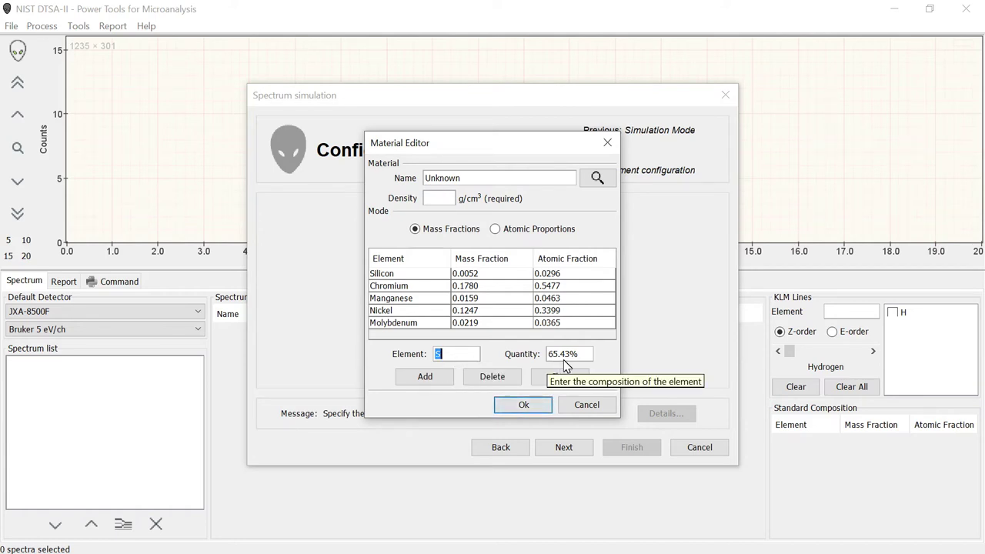
{"action": "type", "text": "Fe"}
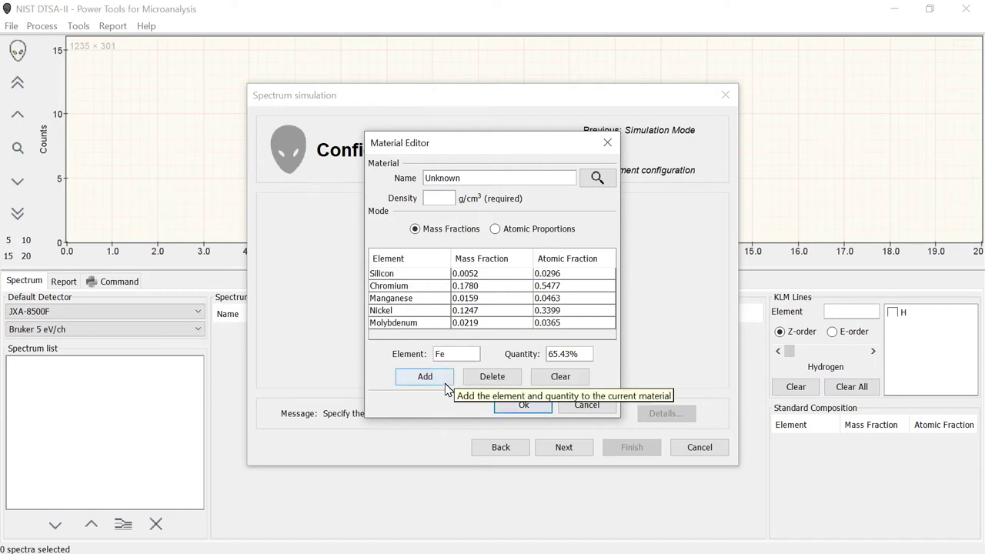
{"action": "left_click", "coordinate": [443, 385]}
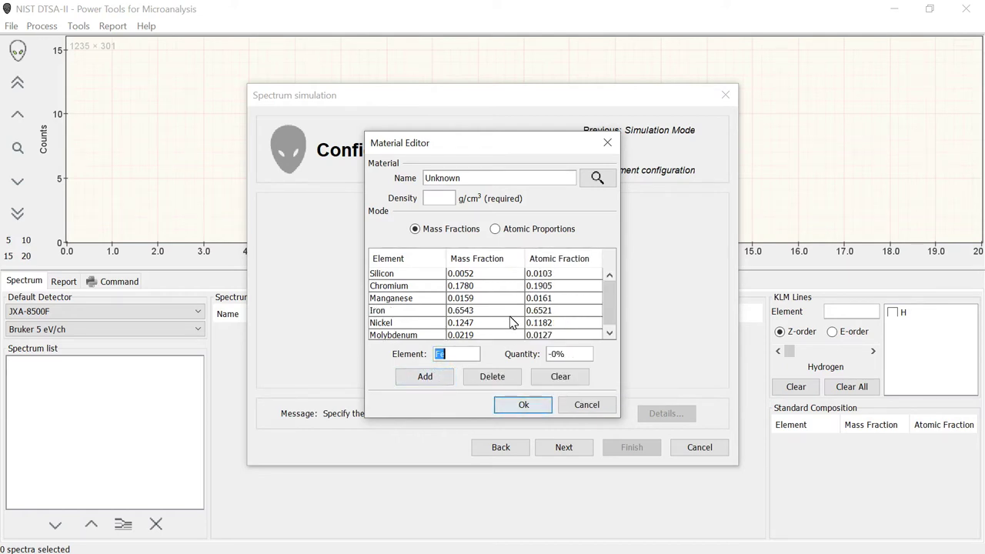
{"action": "double_click", "coordinate": [466, 179]}
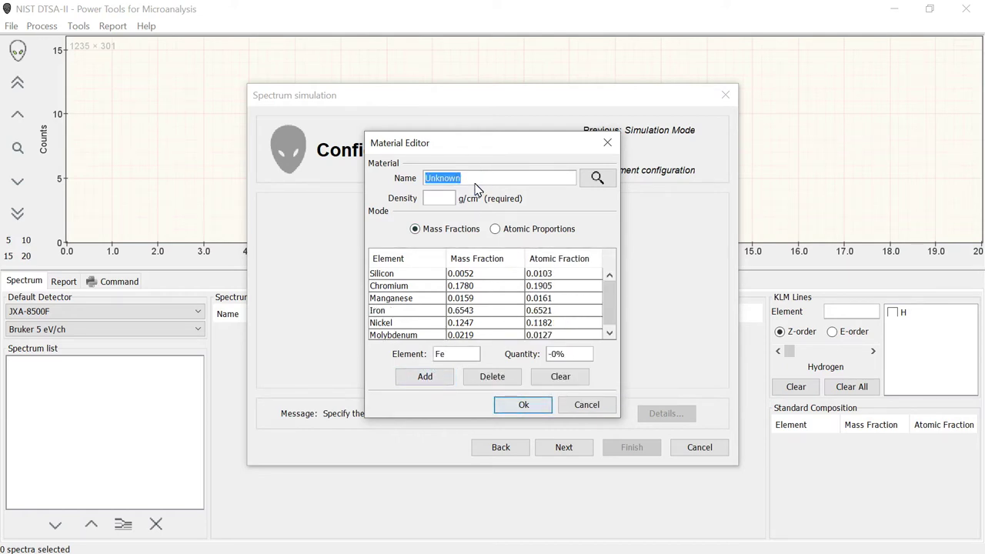
Name the material SRM1155a with density 8 g/cm³ and accept it as the bulk material
{"action": "type", "text": "SRM 1"}
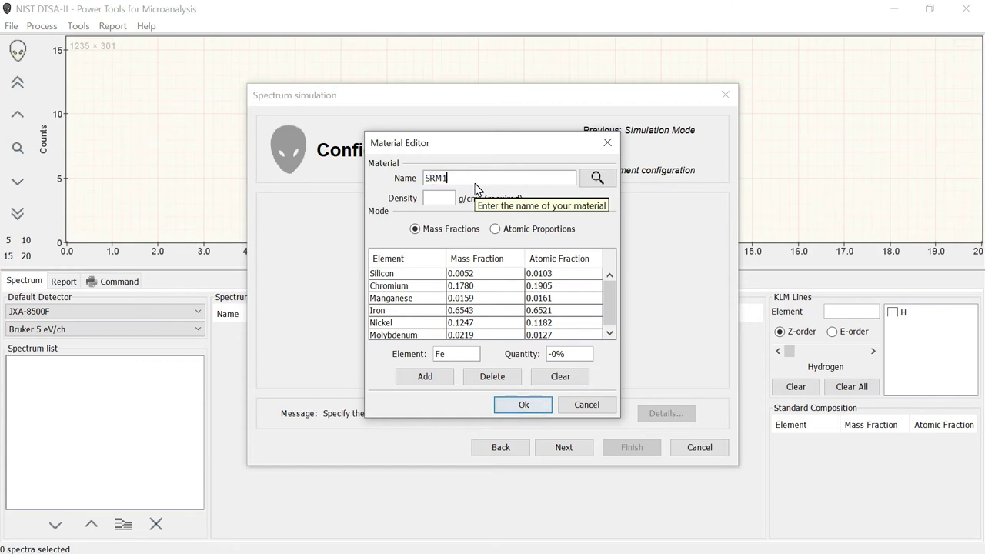
{"action": "type", "text": "155a"}
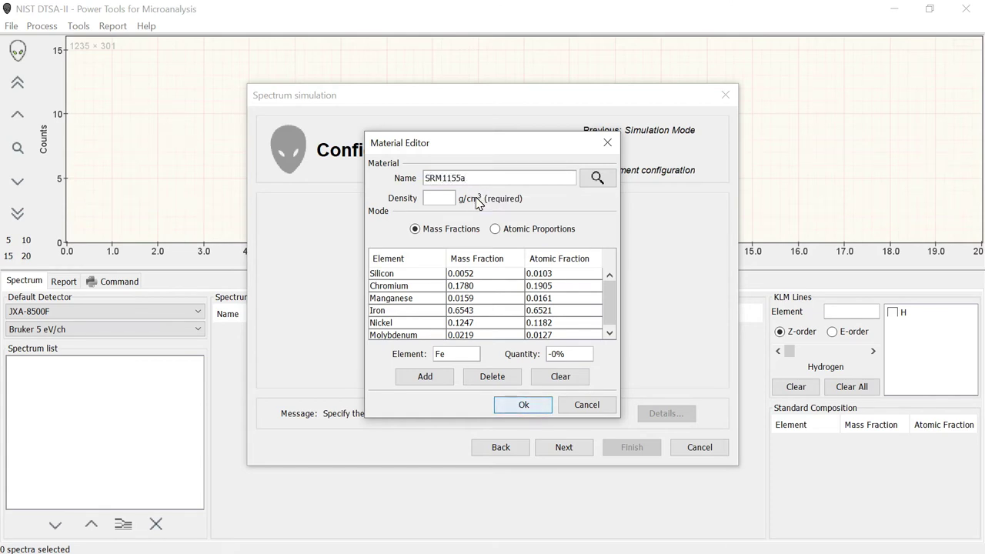
{"action": "key", "text": "Tab"}
{"action": "key", "text": "Tab"}
{"action": "type", "text": "8"}
{"action": "key", "text": "Tab"}
{"action": "left_click", "coordinate": [523, 406]}
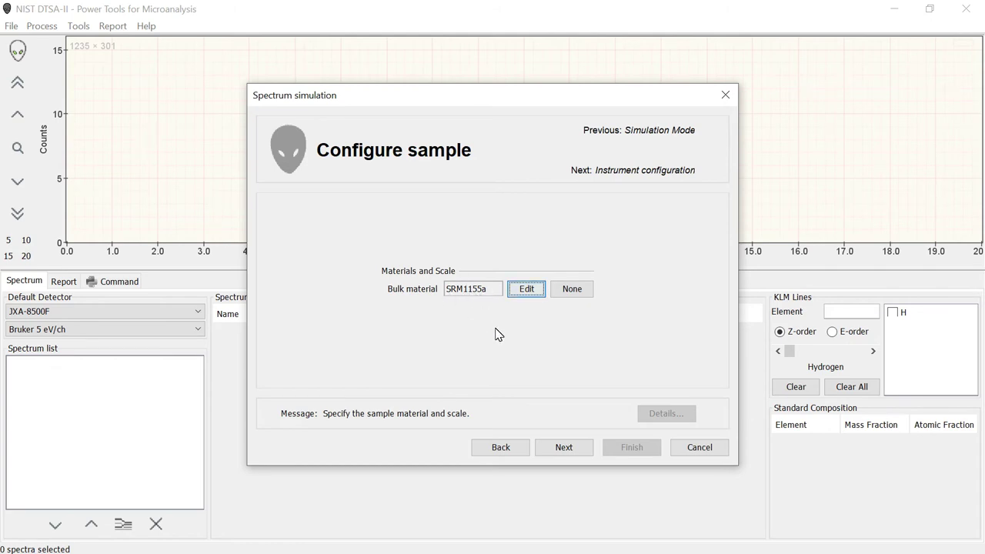
Replace the K309 material with the stored SRM1155a composition and set its density to 7.9 g/cm³
{"action": "left_click", "coordinate": [528, 289]}
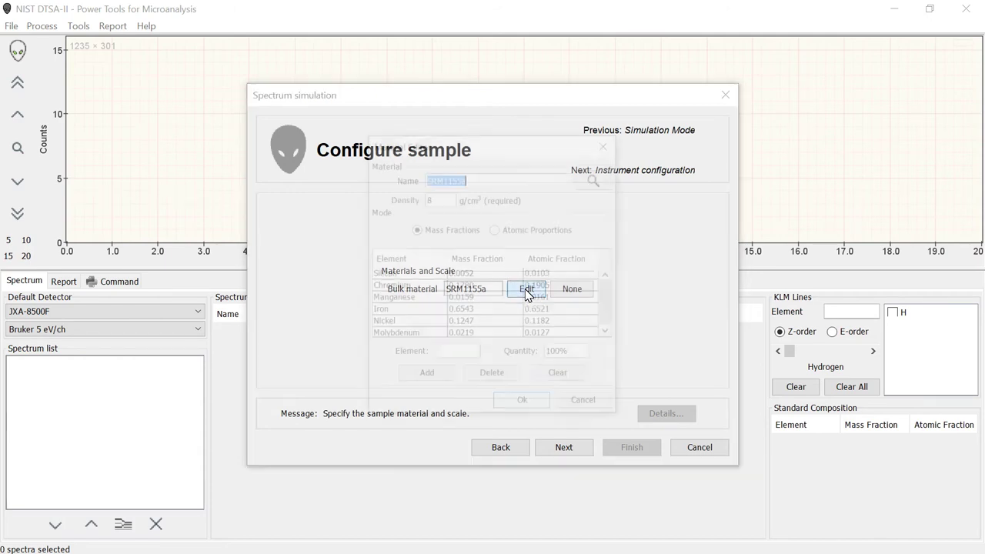
{"action": "type", "text": "K309"}
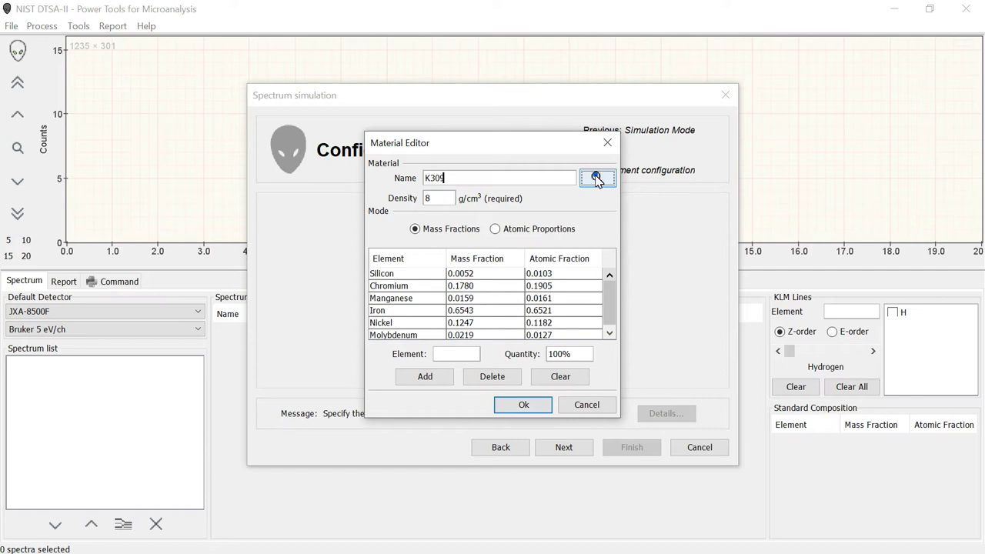
{"action": "left_click", "coordinate": [597, 178]}
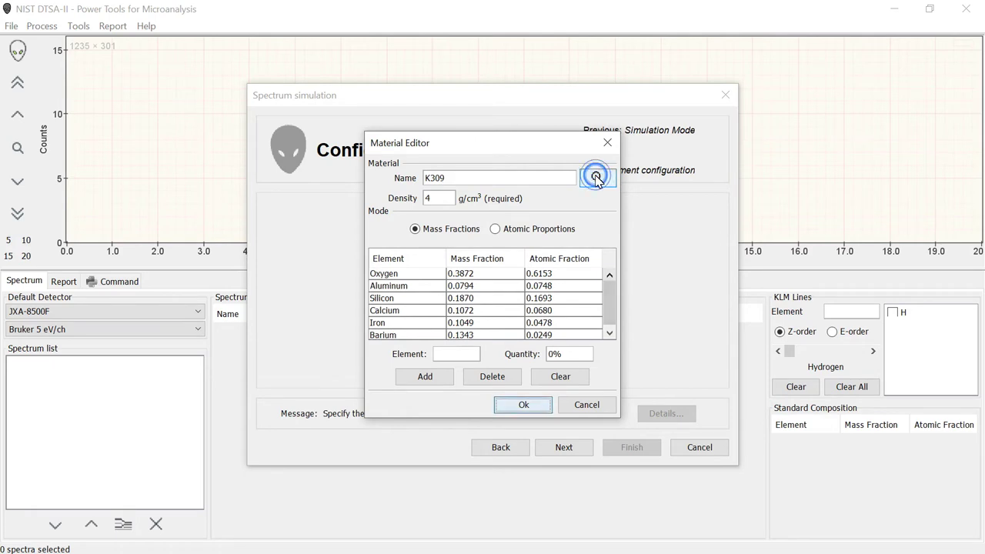
{"action": "double_click", "coordinate": [481, 180]}
{"action": "type", "text": "SRM"}
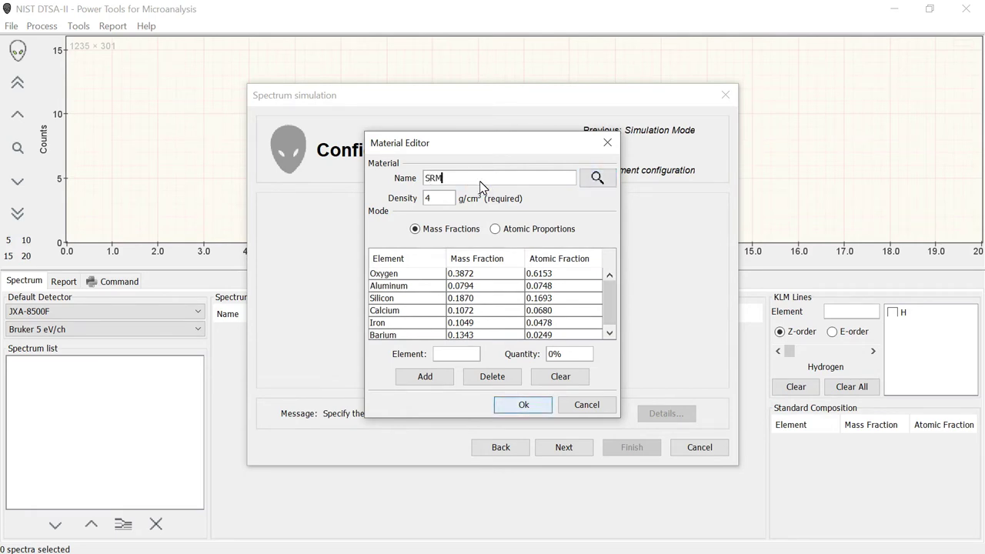
{"action": "type", "text": "1155a"}
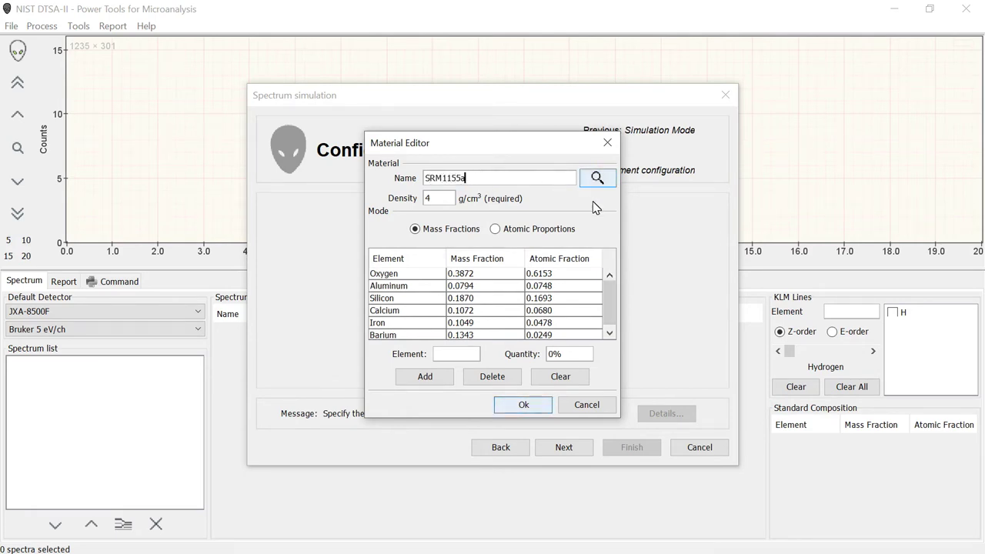
{"action": "left_click", "coordinate": [598, 178]}
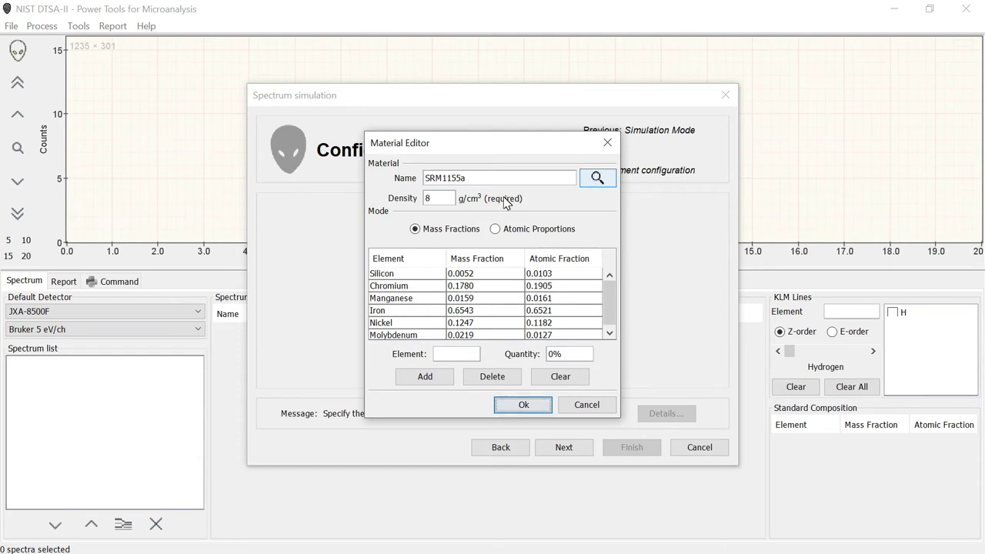
{"action": "double_click", "coordinate": [436, 198]}
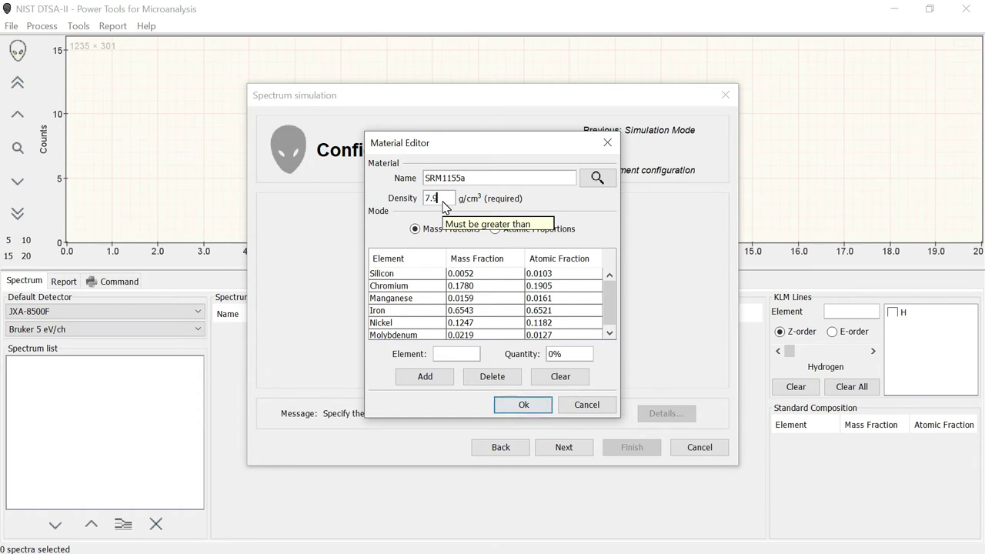
{"action": "key", "text": "Tab"}
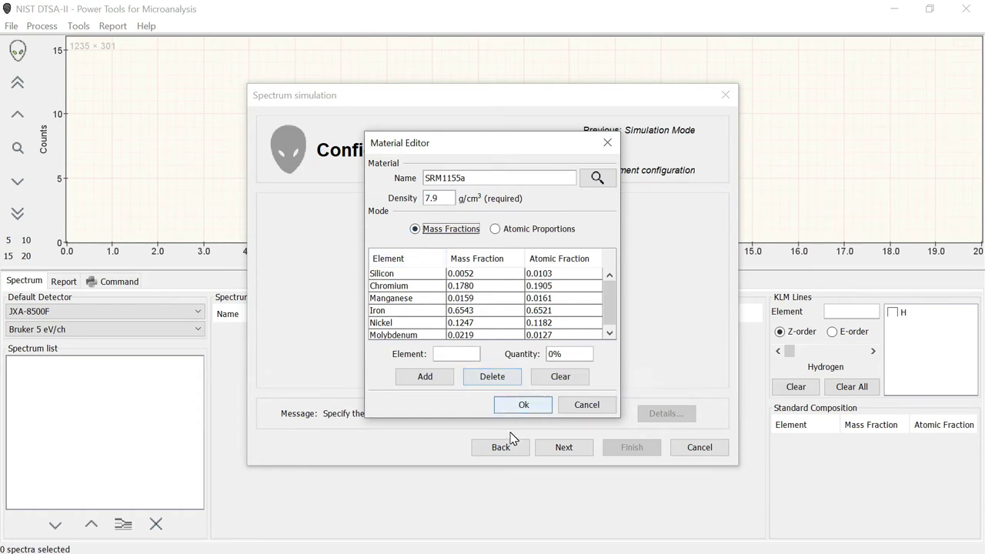
Accept the edited SRM1155a, update its database definition, and continue to instrument configuration
{"action": "left_click", "coordinate": [521, 407]}
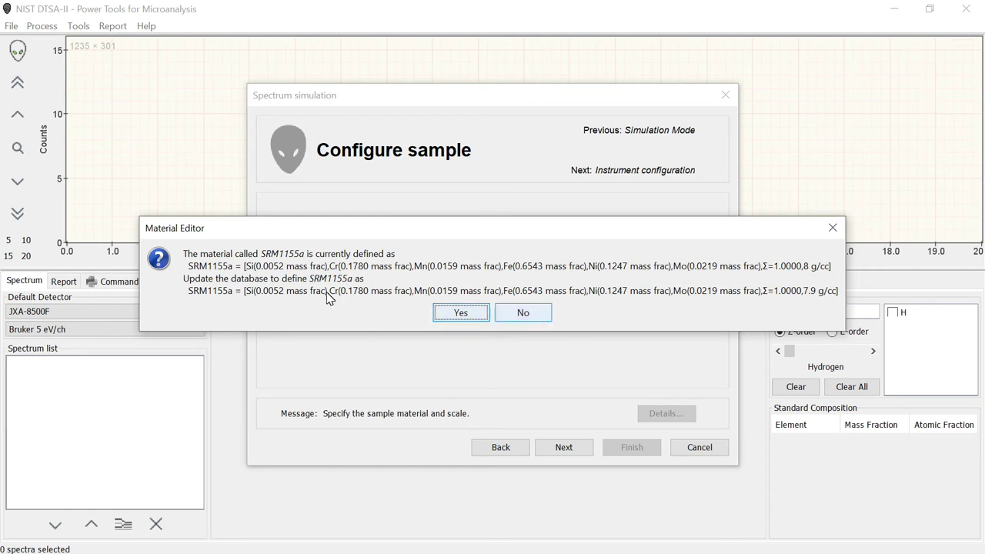
{"action": "left_click", "coordinate": [453, 314]}
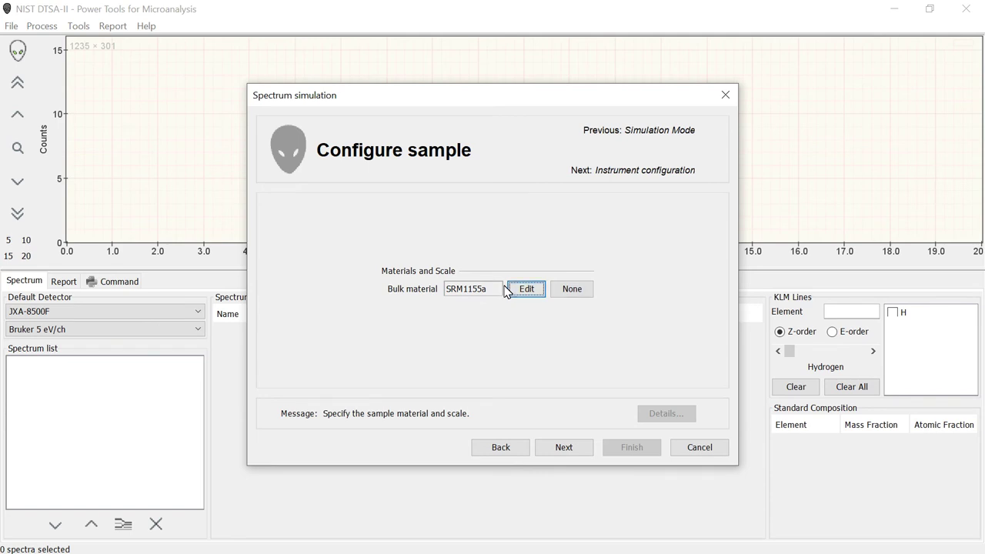
{"action": "left_click", "coordinate": [571, 453]}
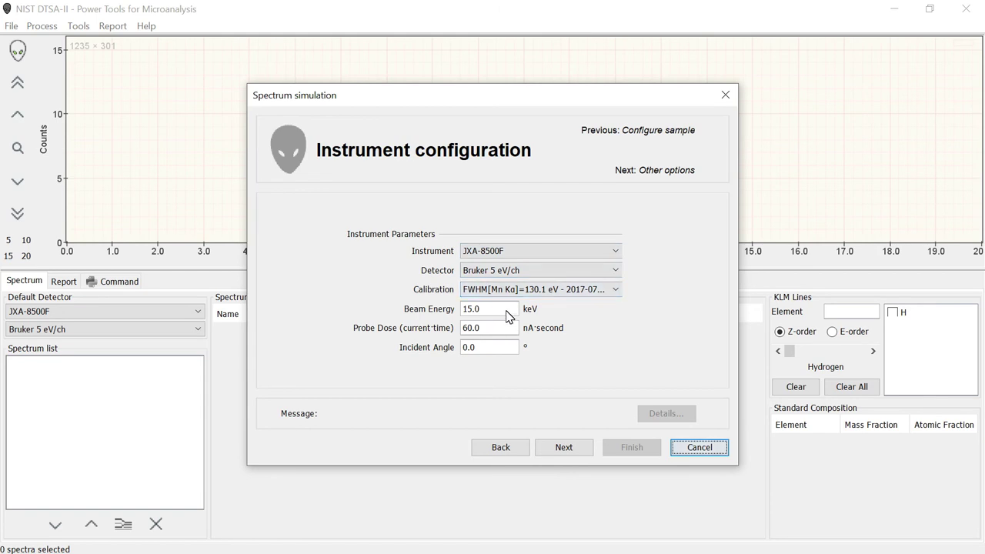
Keep the JXA-8500F, 15.0 keV, 60.0 nA·s defaults and generate the noisy SRM1155a spectrum
{"action": "left_click", "coordinate": [582, 449]}
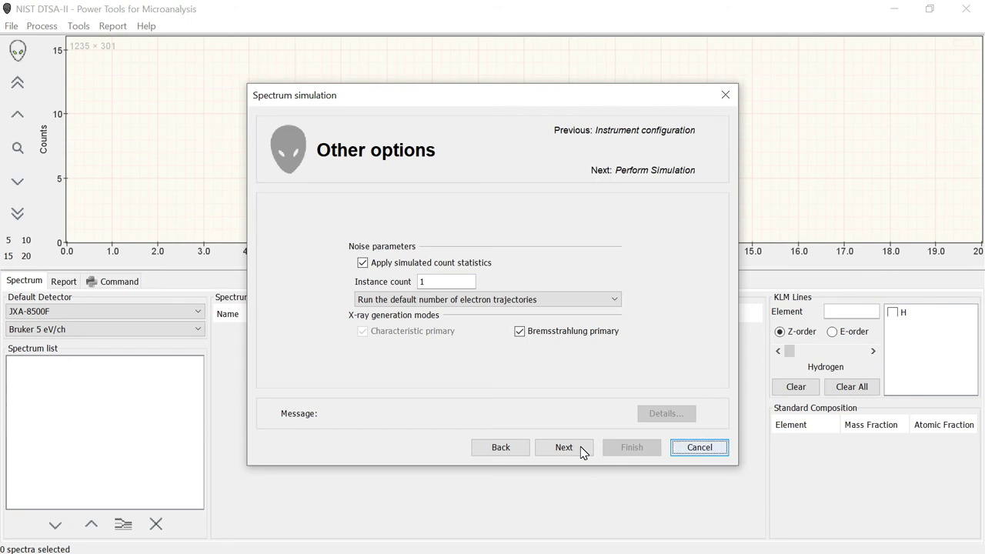
{"action": "left_click", "coordinate": [582, 451]}
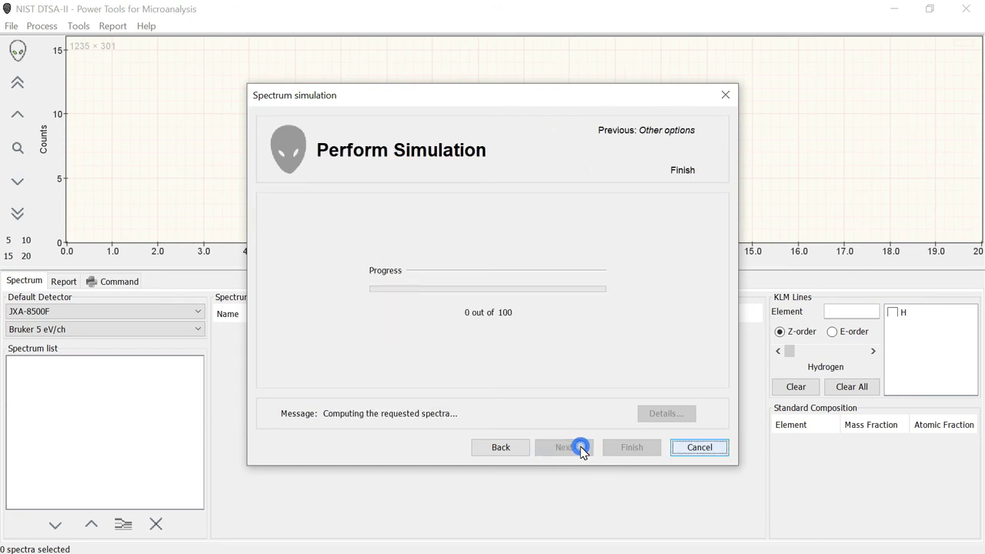
{"action": "left_click", "coordinate": [634, 448]}
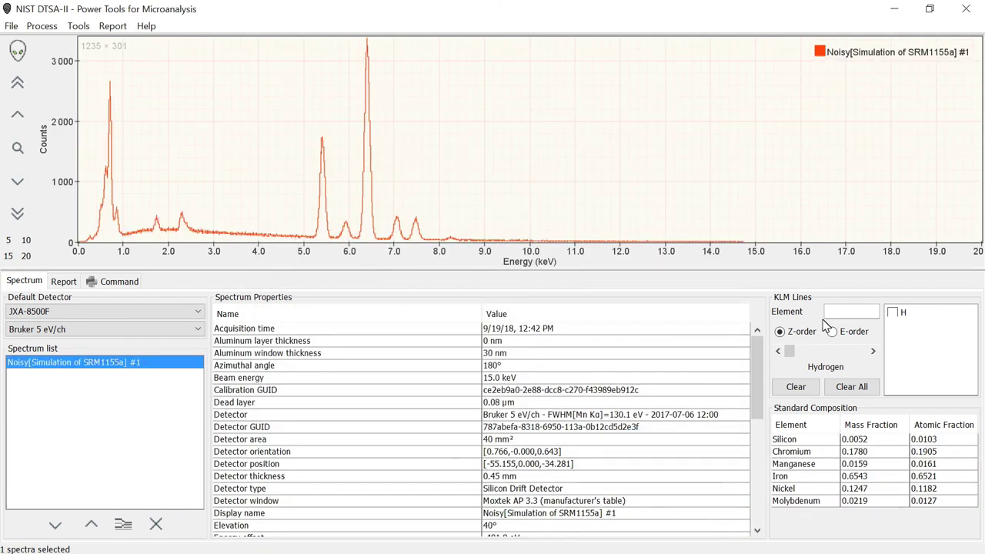
Mark KLM lines for SRM1155a's elements, including Si, Cr, Mn, Fe, Ni and Mo
{"action": "left_click", "coordinate": [858, 315]}
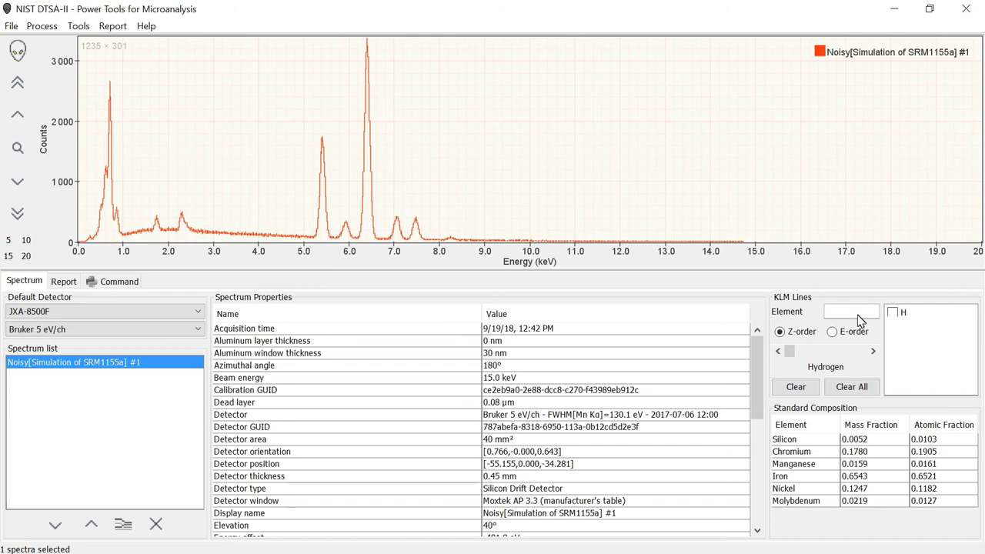
{"action": "type", "text": "SRM1155a"}
{"action": "key", "text": "Return"}
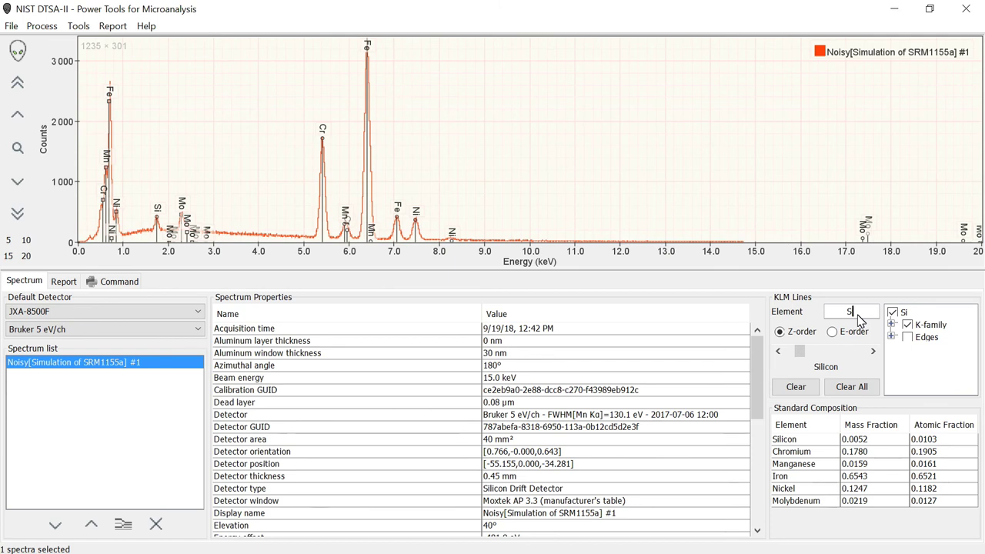
{"action": "double_click", "coordinate": [866, 314]}
{"action": "double_click", "coordinate": [870, 312]}
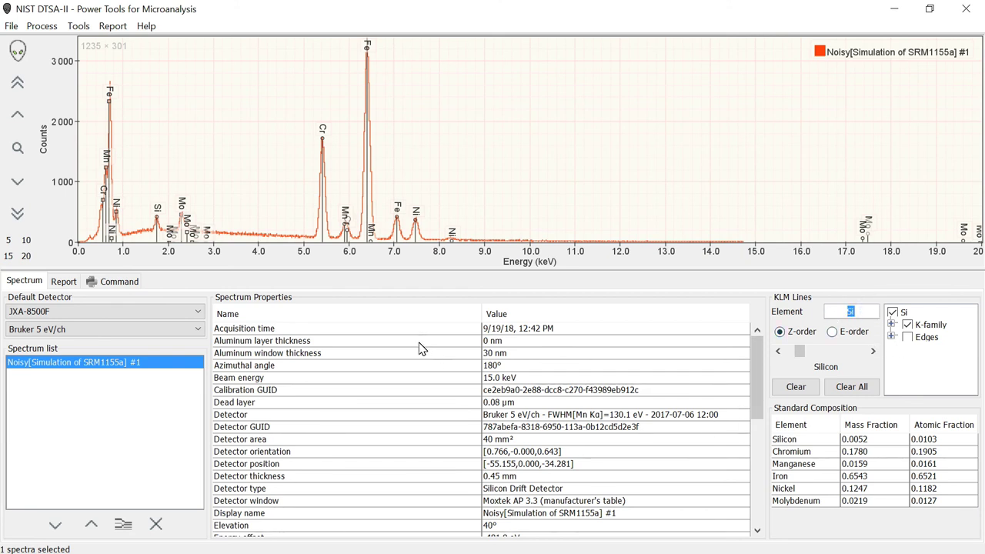